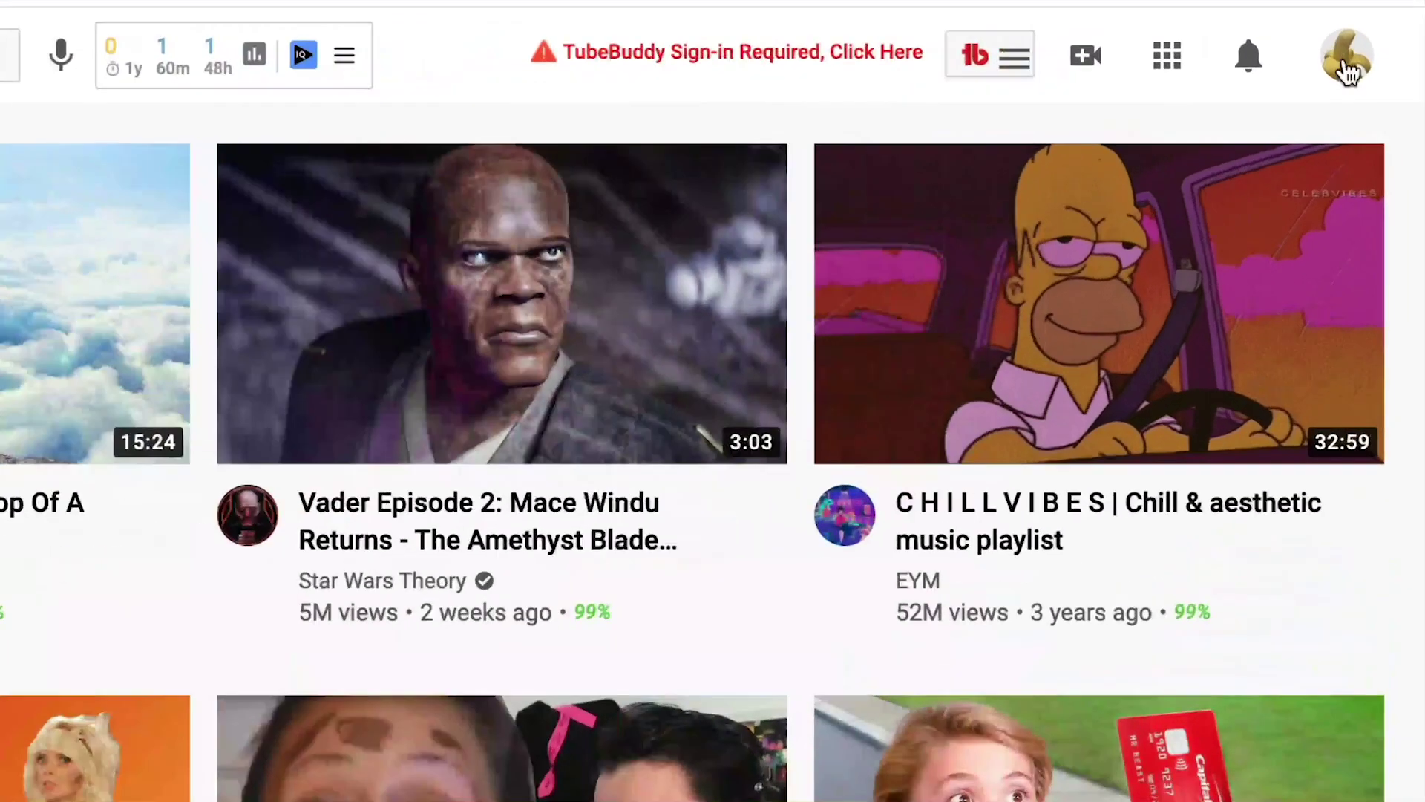
Step: Open the account menu from the profile avatar on YouTube's home page
{"action": "left_click", "coordinate": [1347, 72]}
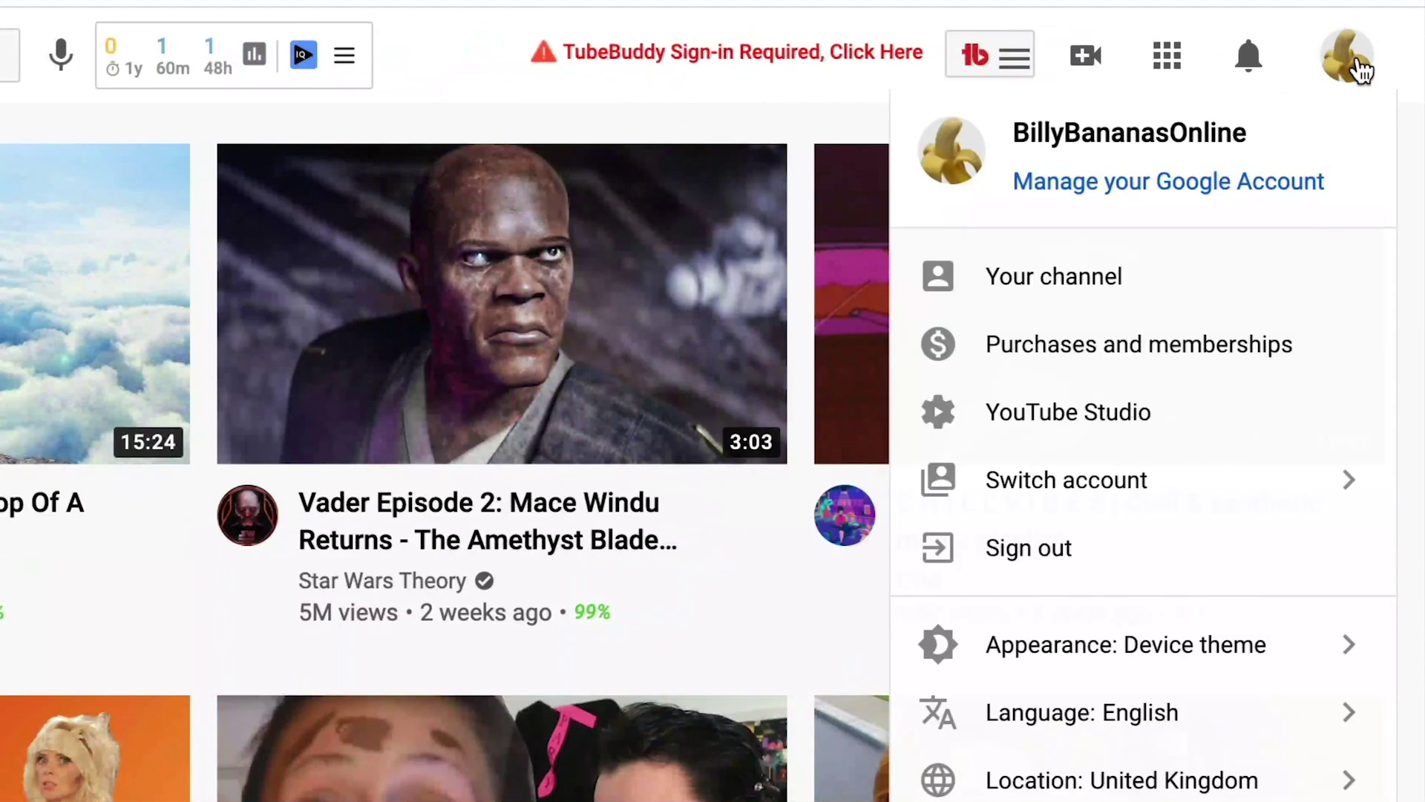
Step: Go to the YouTube Studio channel dashboard and check the 175 current subscribers
{"action": "left_click", "coordinate": [1080, 420]}
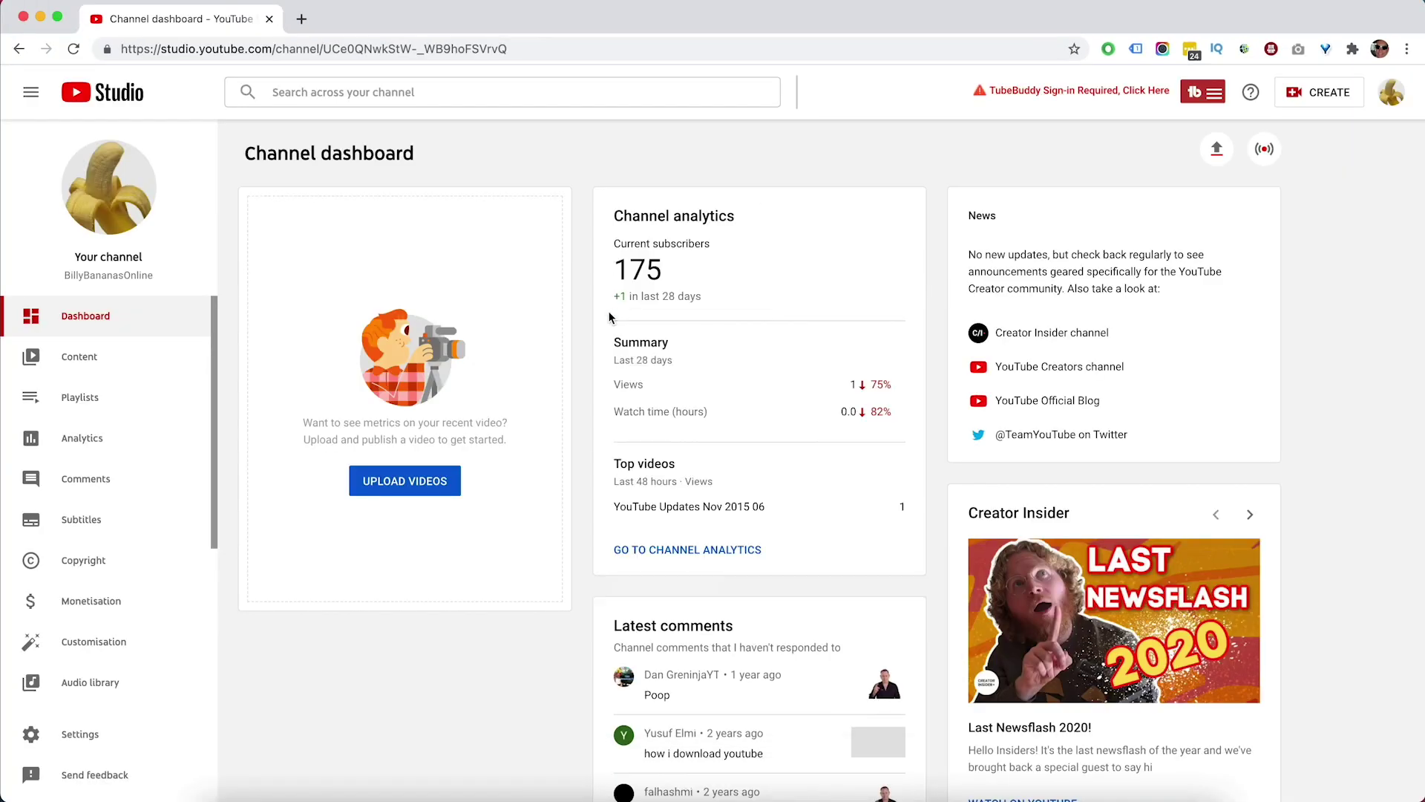
{"action": "left_click_drag", "start_coordinate": [662, 269], "coordinate": [618, 266]}
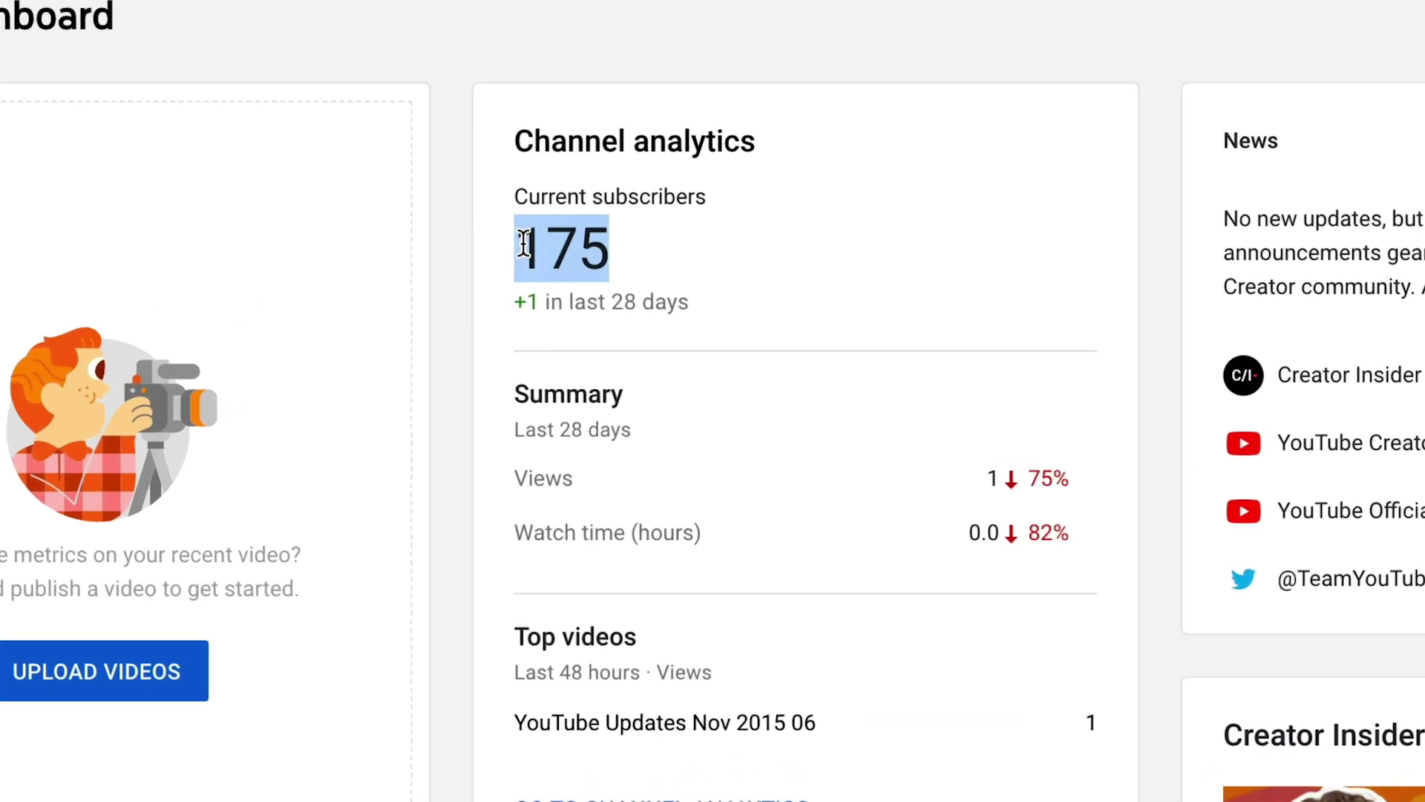
{"action": "left_click", "coordinate": [470, 252]}
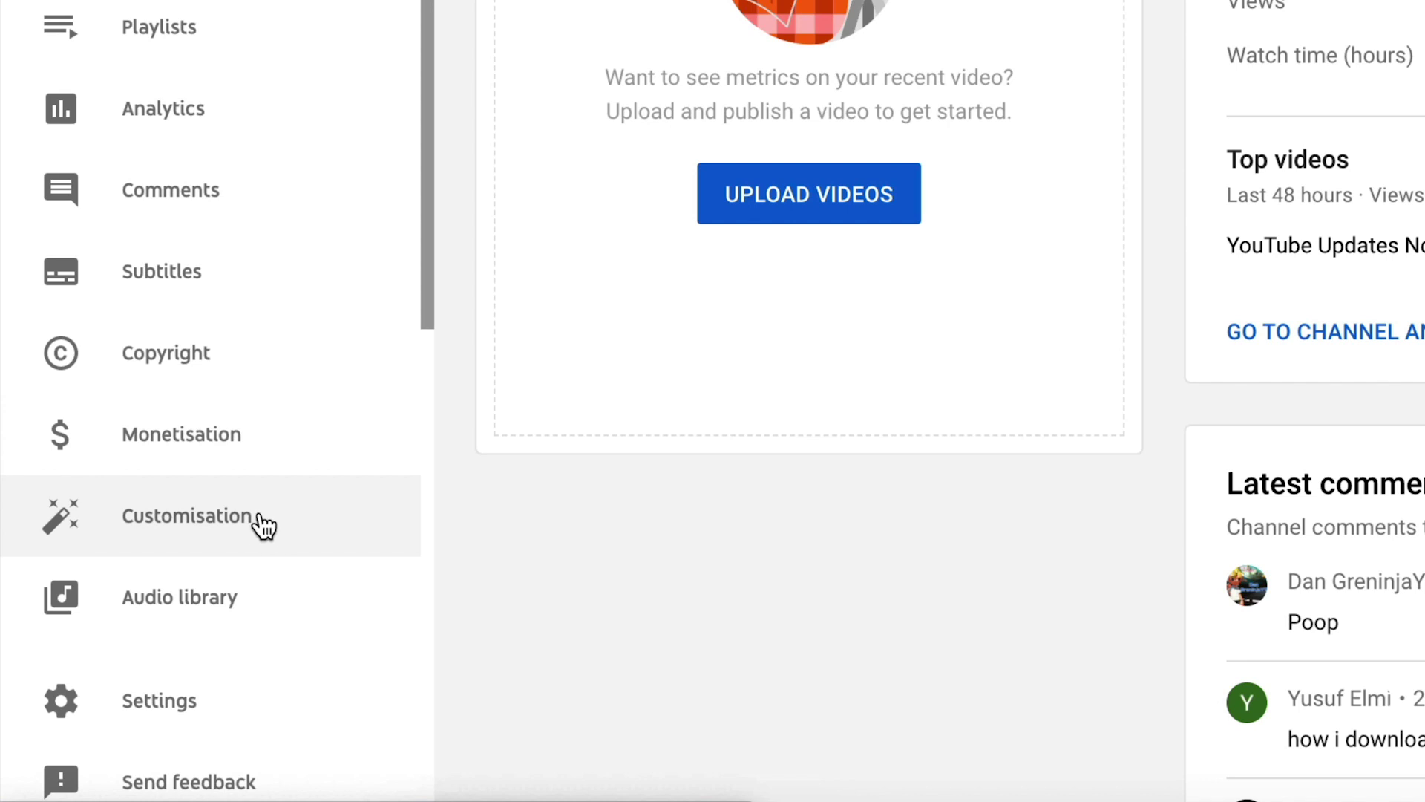
Step: Open Customisation from the Studio sidebar to show the channel Layout tab
{"action": "left_click", "coordinate": [264, 523]}
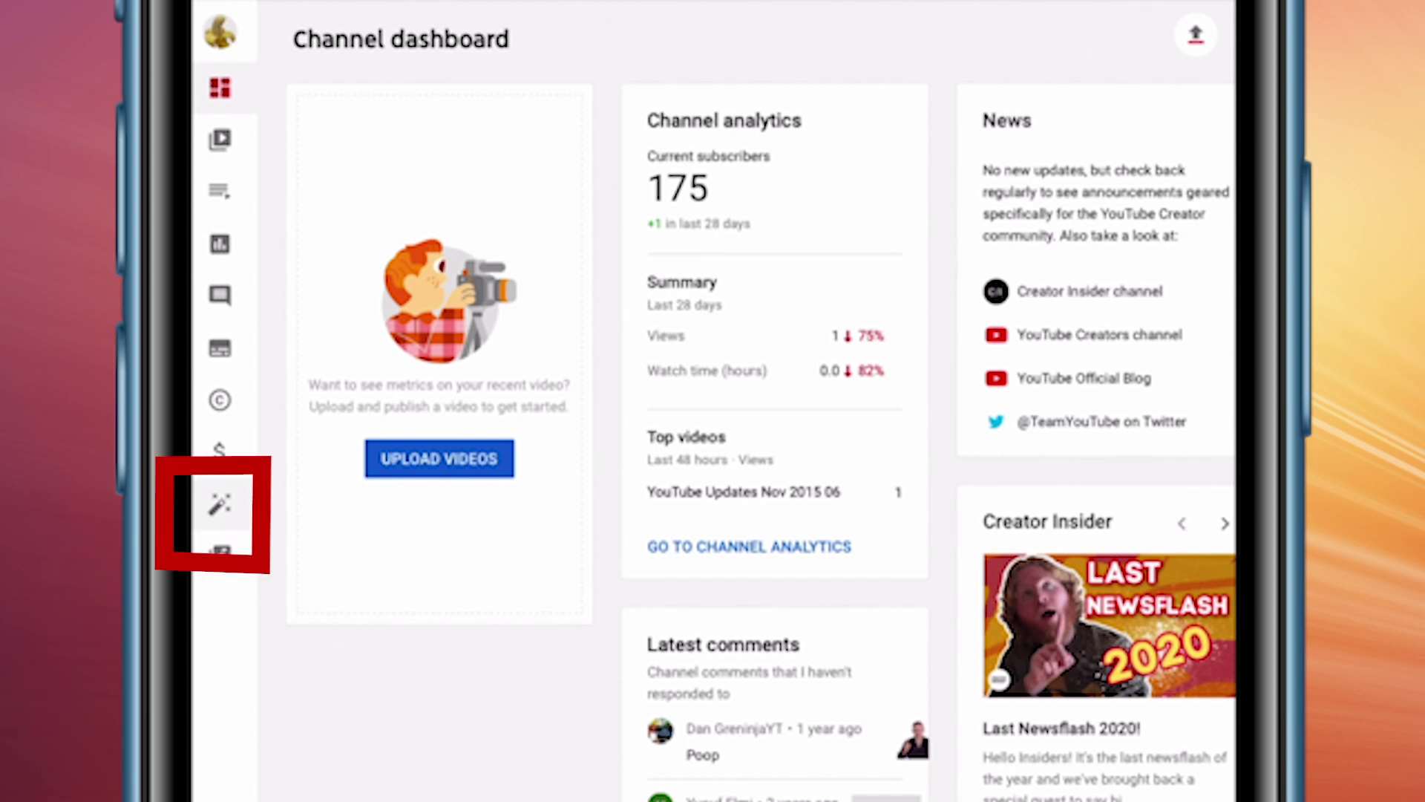
{"action": "left_click", "coordinate": [220, 505]}
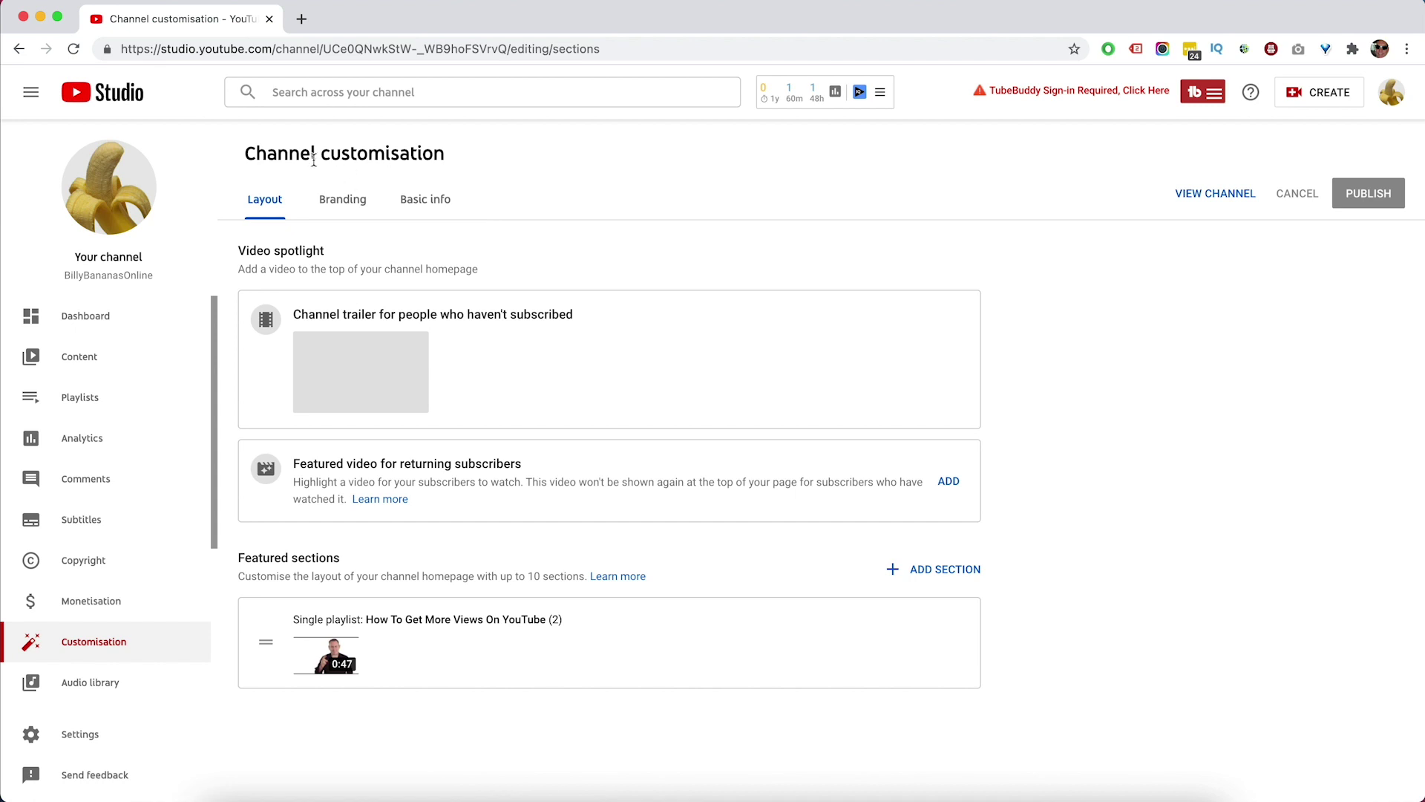
Step: Switch to Basic info and expand the custom URL options showing youtube.com/c/BillyBananasOnline
{"action": "left_click", "coordinate": [427, 201]}
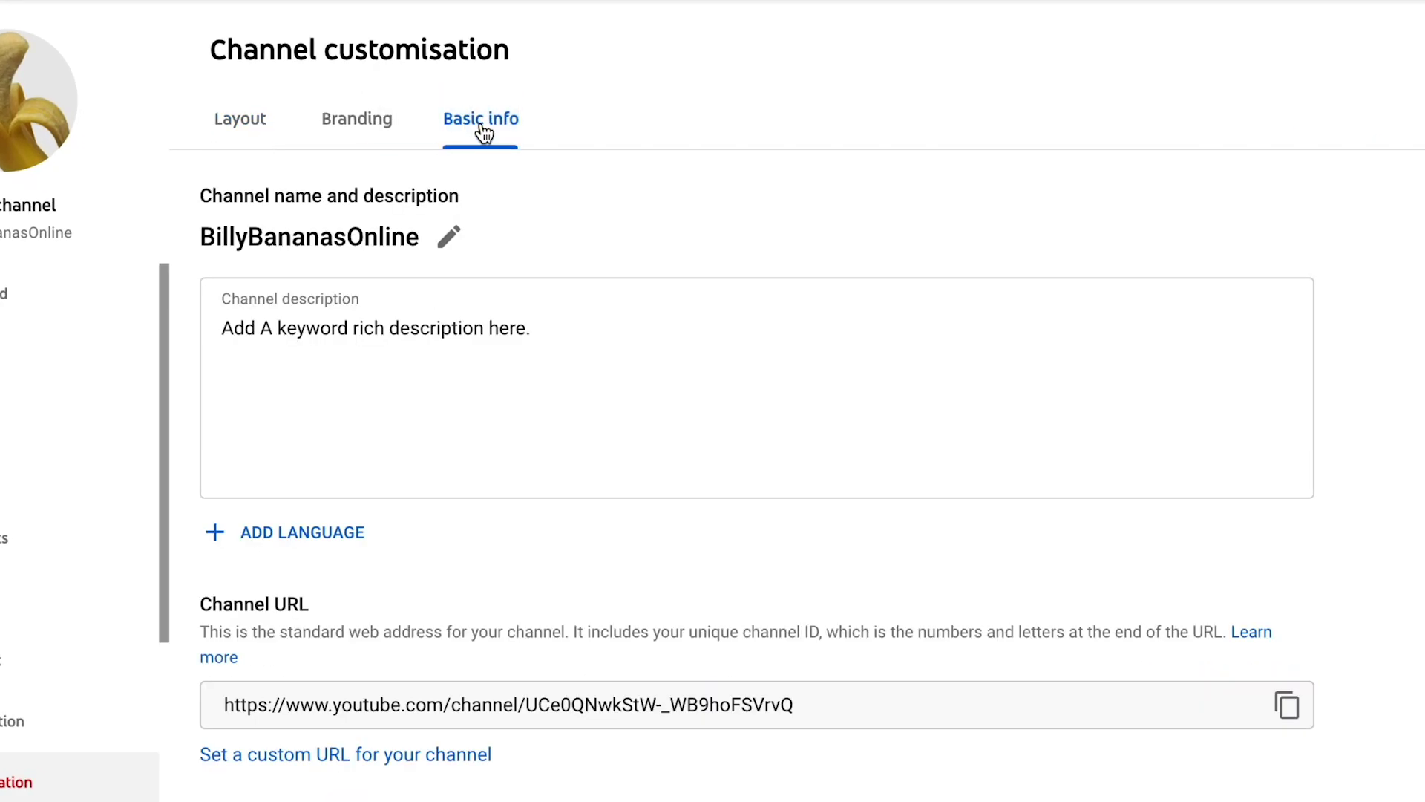
{"action": "scroll", "coordinate": [779, 586], "scroll_direction": "down", "scroll_amount": 2}
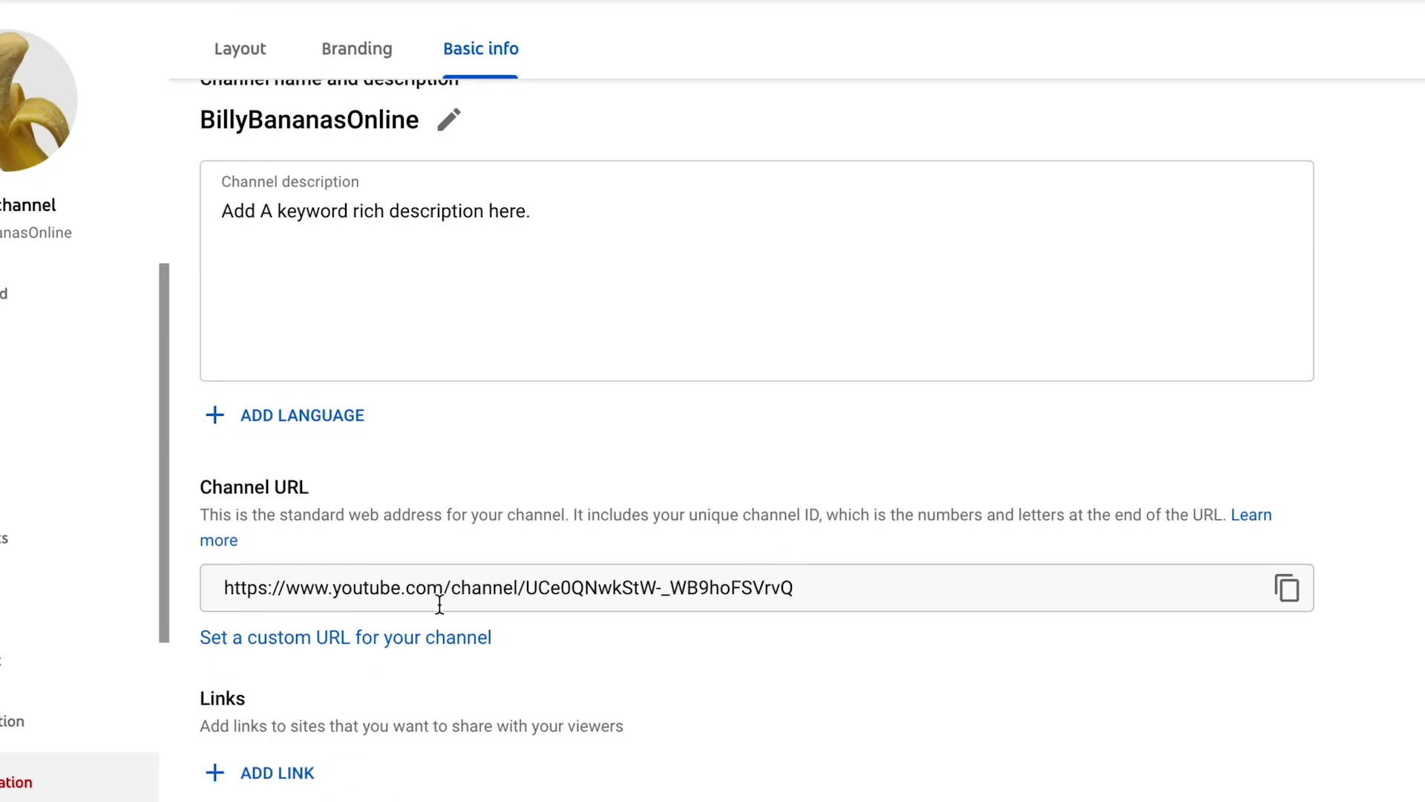
{"action": "left_click", "coordinate": [339, 640]}
{"action": "scroll", "coordinate": [345, 645], "scroll_direction": "down", "scroll_amount": 2}
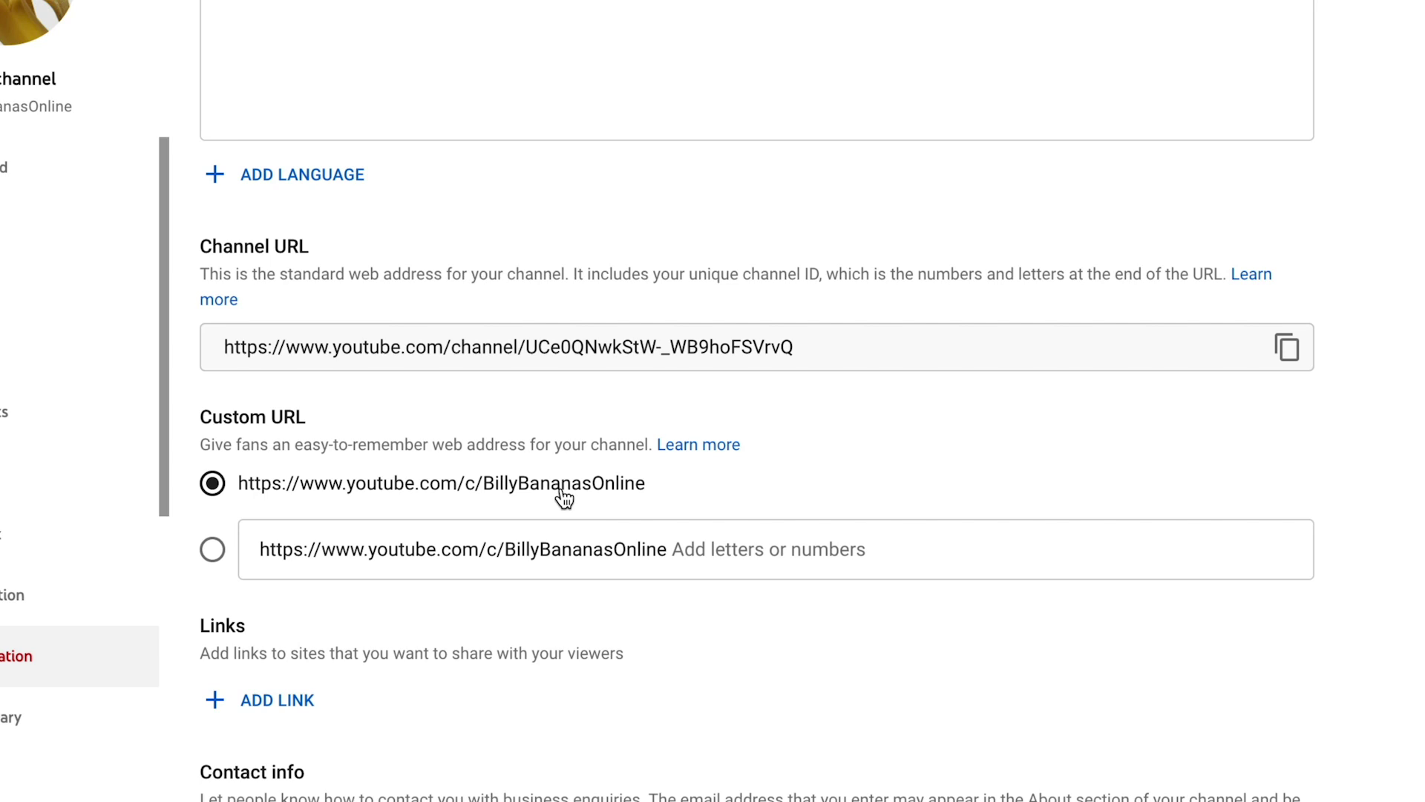
{"action": "scroll", "coordinate": [564, 497], "scroll_direction": "up", "scroll_amount": 3}
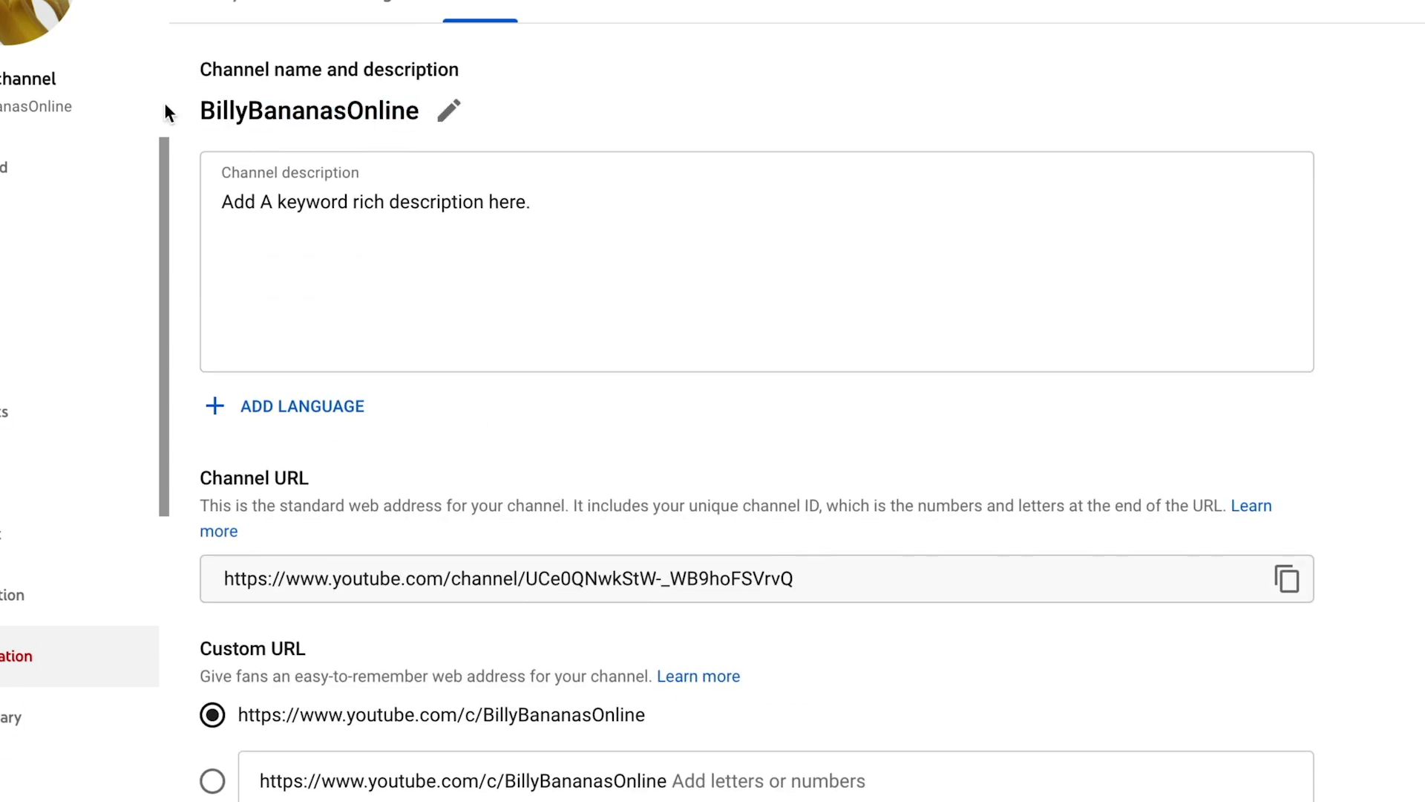
{"action": "left_click_drag", "start_coordinate": [164, 102], "coordinate": [420, 111]}
{"action": "scroll", "coordinate": [511, 287], "scroll_direction": "down", "scroll_amount": 3}
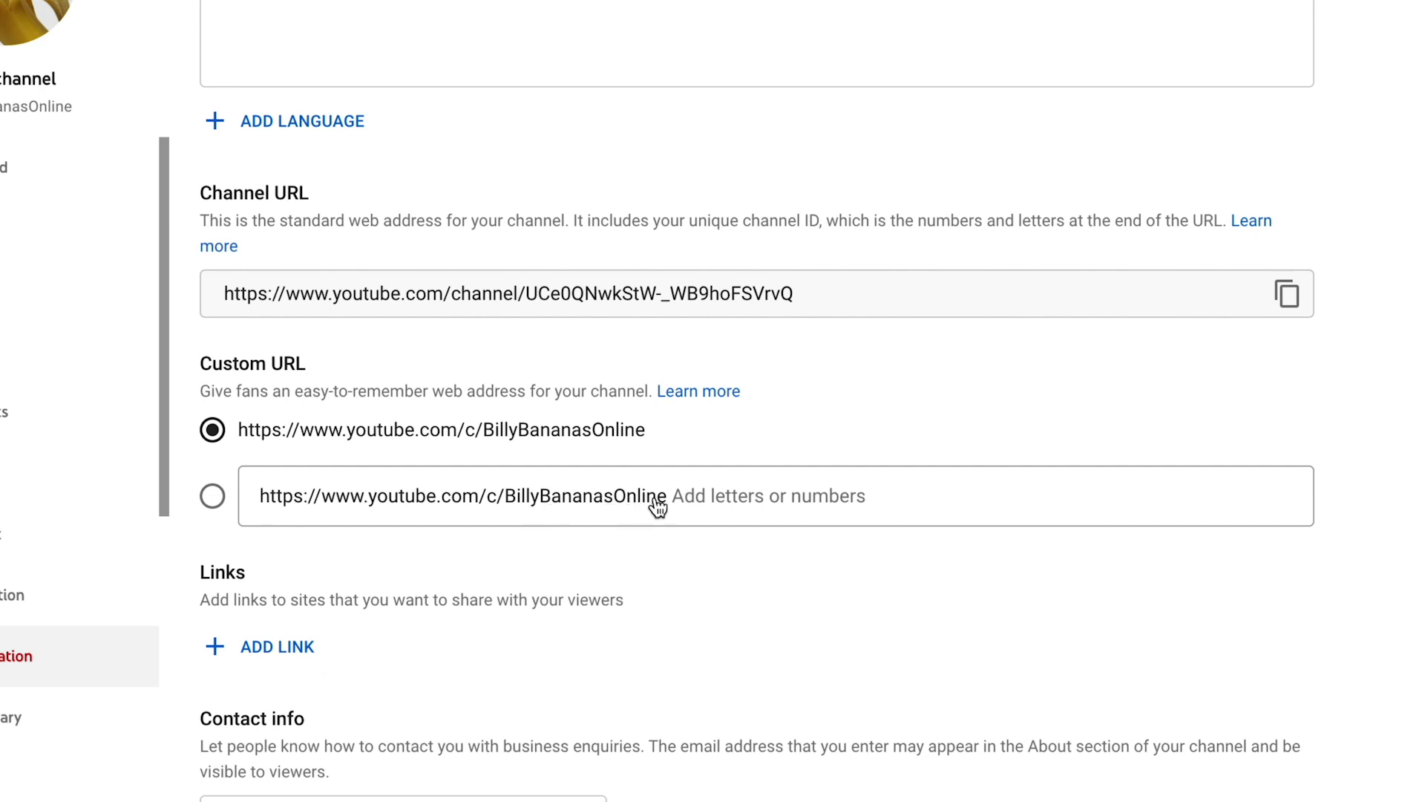
{"action": "scroll", "coordinate": [743, 502], "scroll_direction": "up", "scroll_amount": 1}
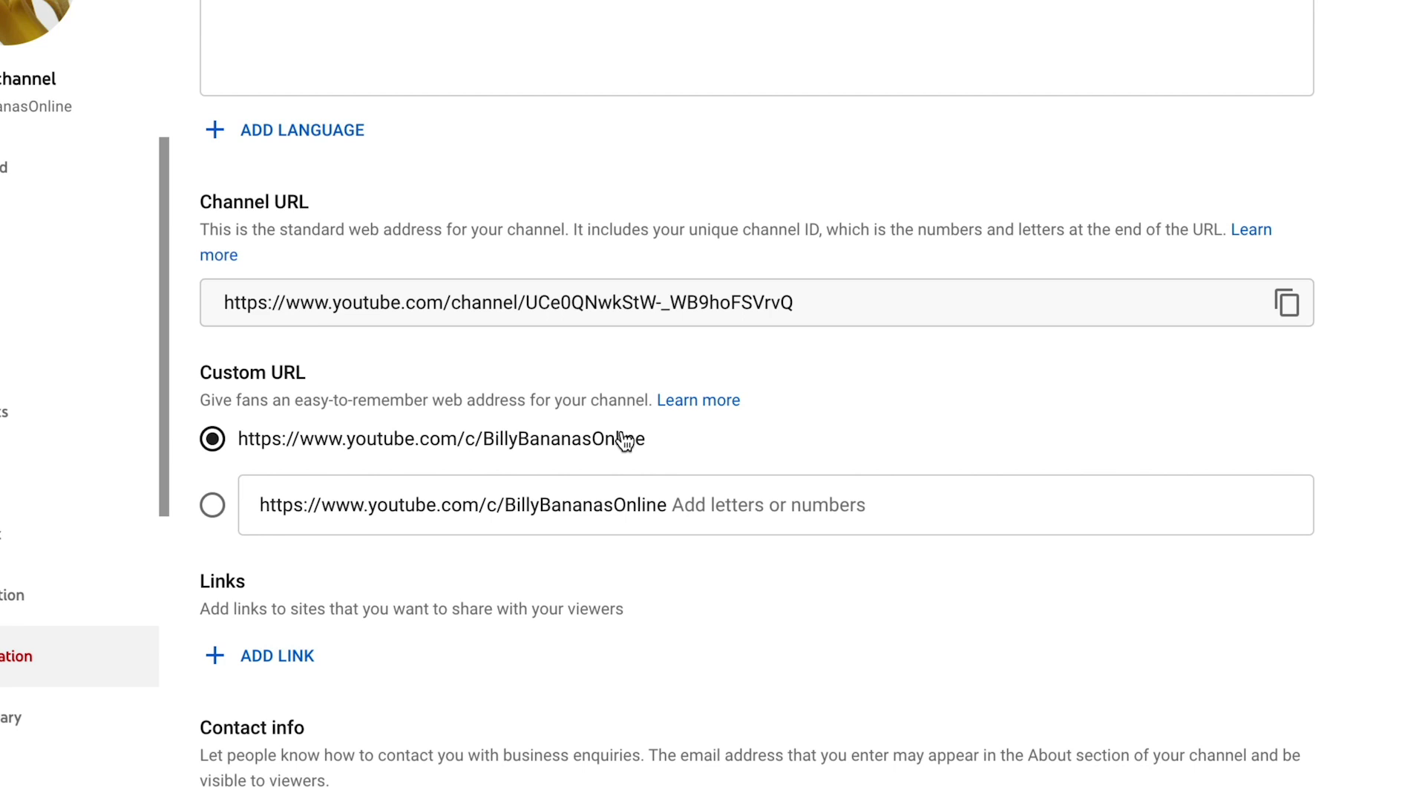
{"action": "left_click_drag", "start_coordinate": [658, 446], "coordinate": [487, 448]}
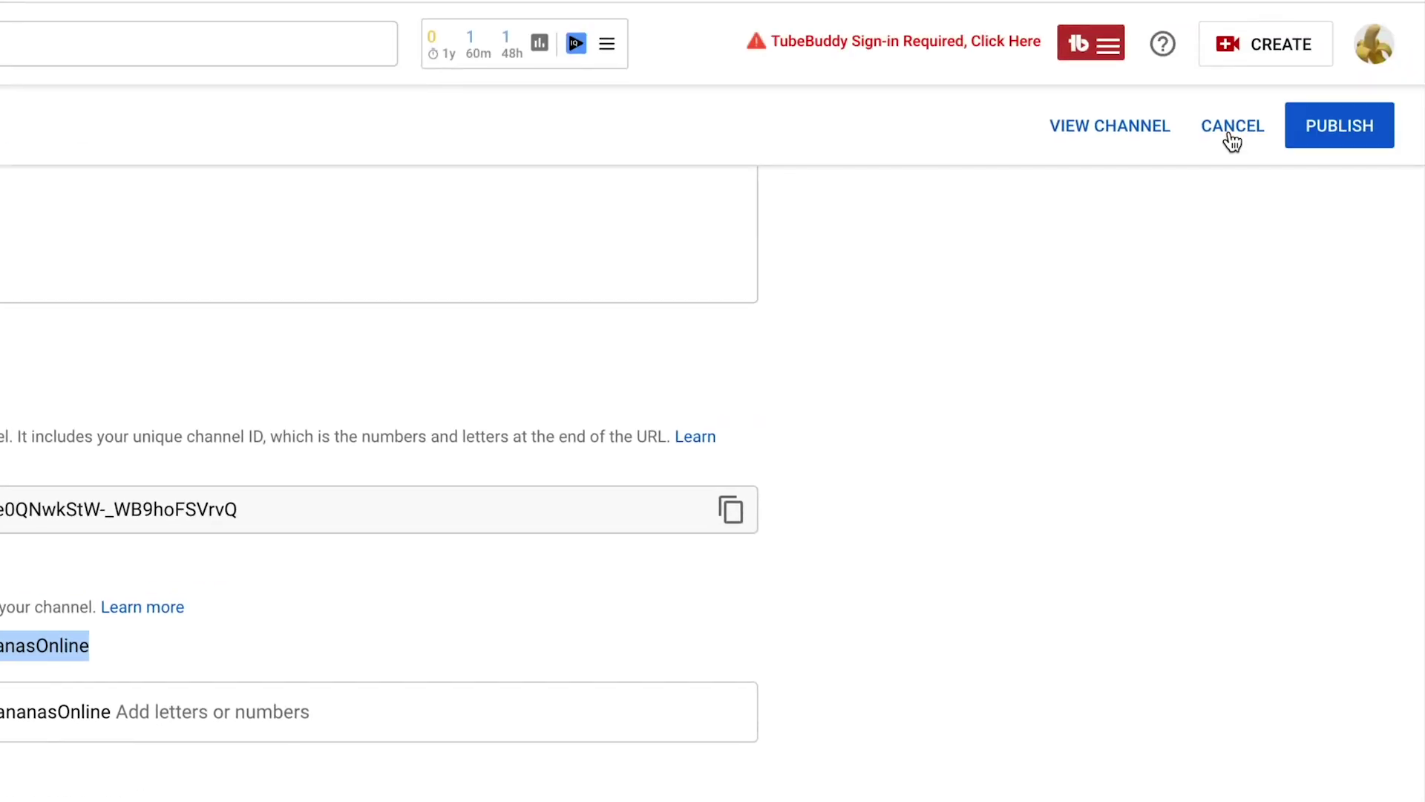
Step: Discard the custom URL change and insert 'Bob' after 'Billy' in the channel name
{"action": "left_click", "coordinate": [1231, 135]}
{"action": "scroll", "coordinate": [415, 349], "scroll_direction": "up", "scroll_amount": 2}
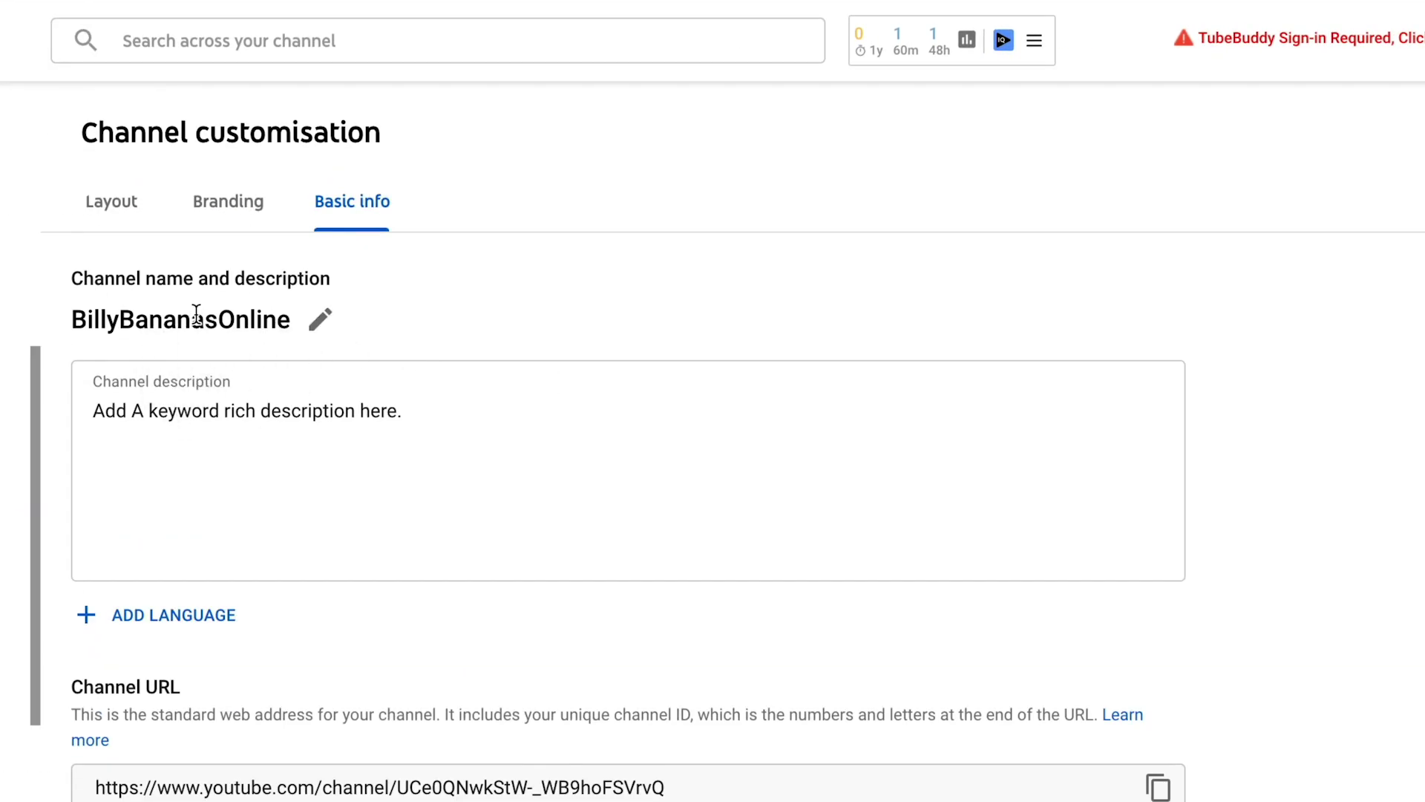
{"action": "left_click", "coordinate": [320, 319]}
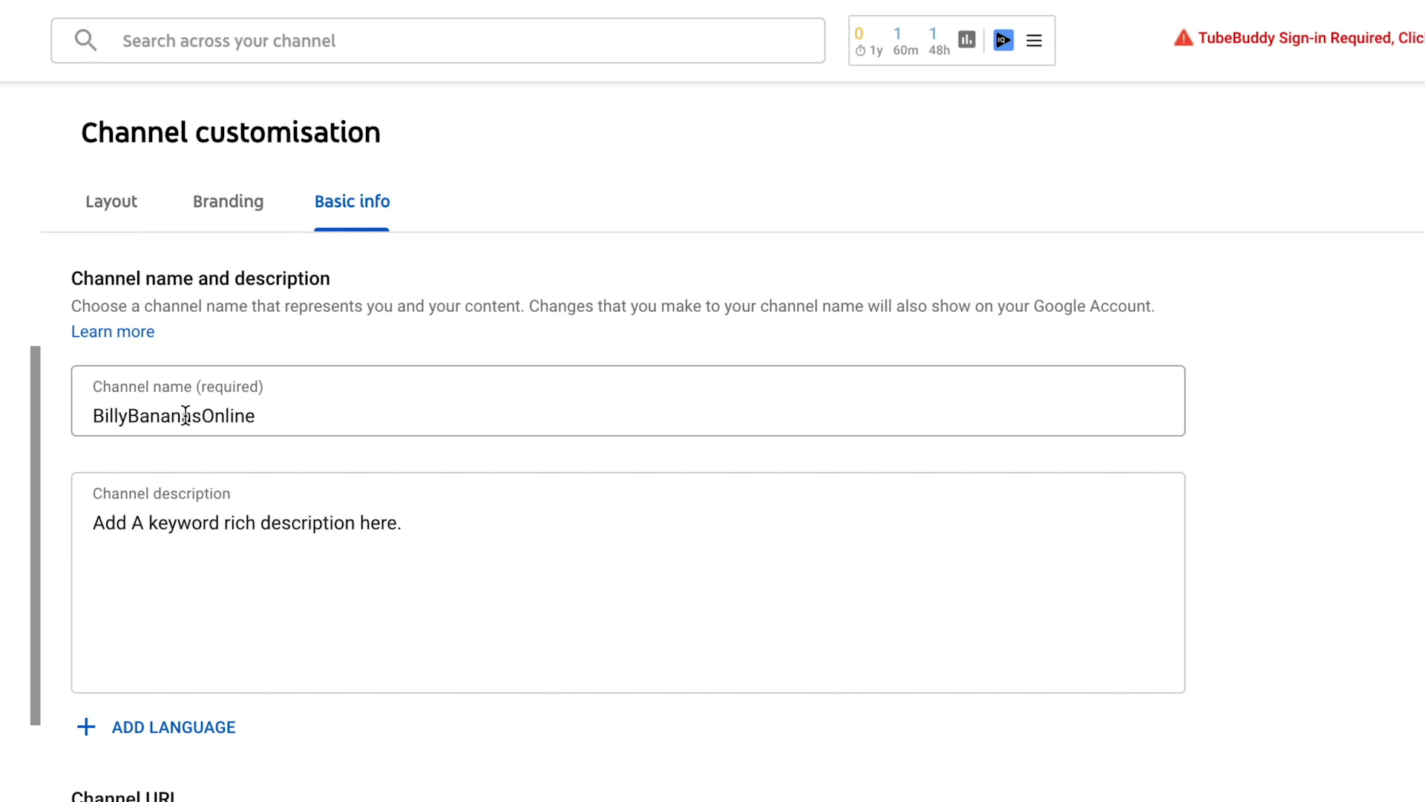
{"action": "left_click", "coordinate": [128, 415]}
{"action": "type", "text": "B"}
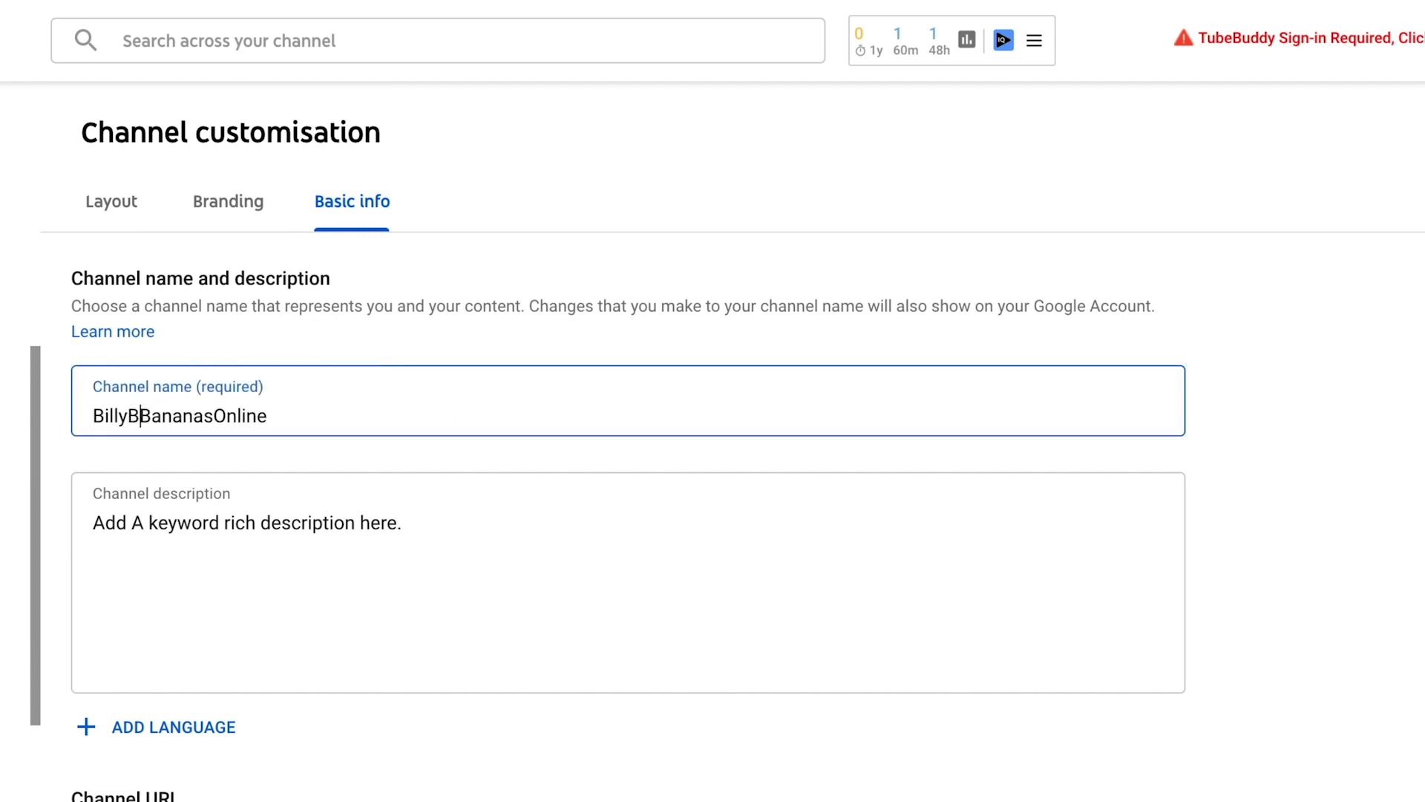
{"action": "type", "text": "ob"}
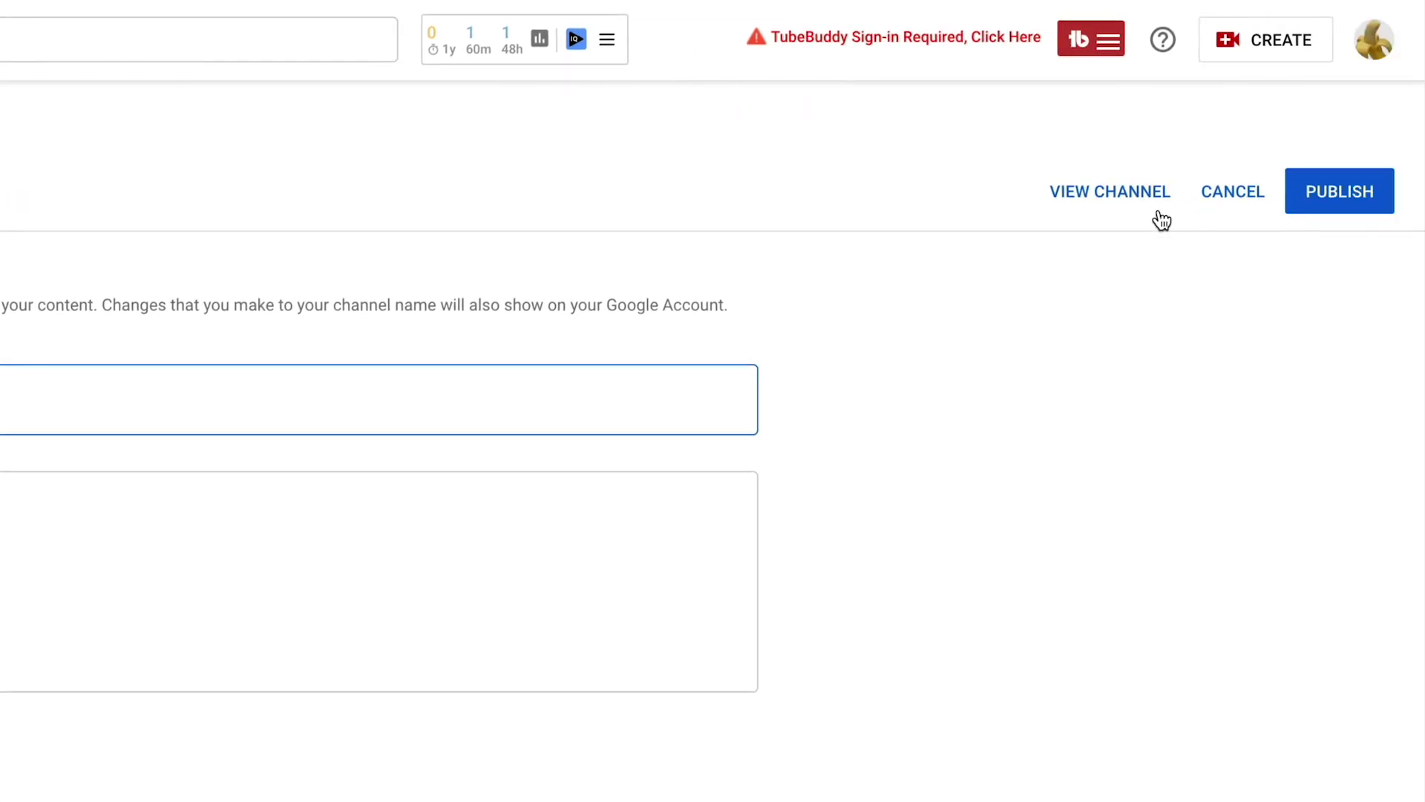
{"action": "scroll", "coordinate": [429, 621], "scroll_direction": "down", "scroll_amount": 5}
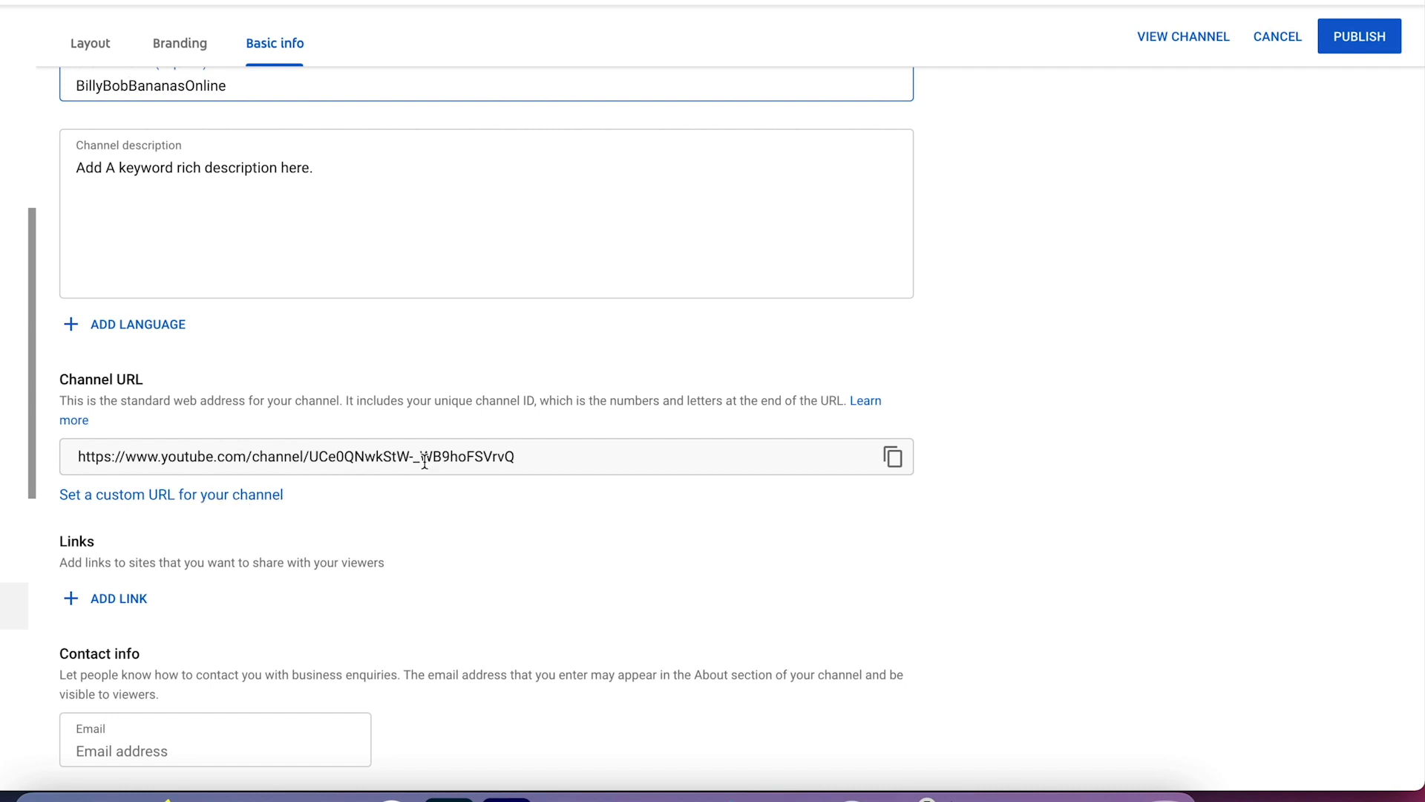
{"action": "scroll", "coordinate": [386, 469], "scroll_direction": "up", "scroll_amount": 3}
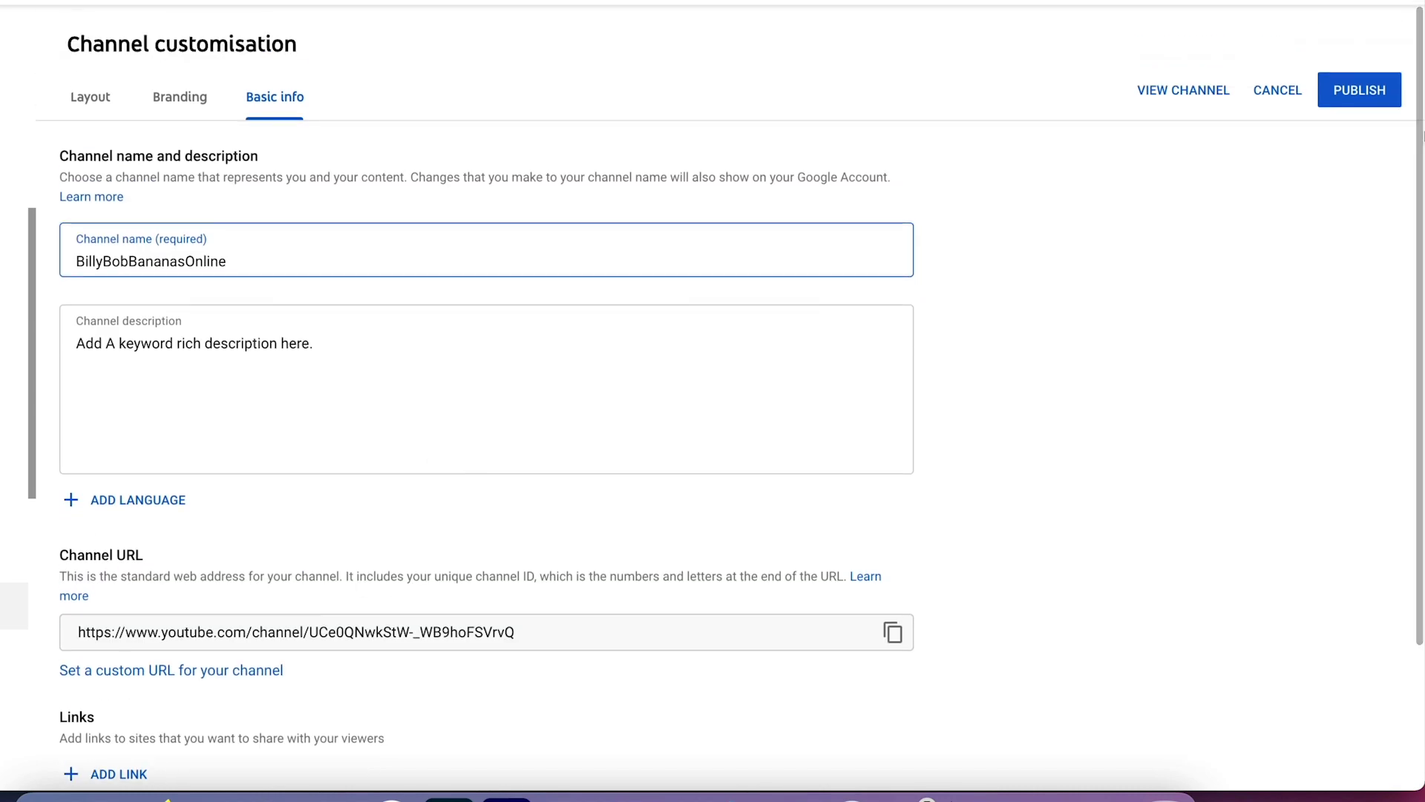
Step: Publish the BillyBobBananasOnline name, then show custom URLs with /c/BillyBananasOnline selected
{"action": "left_click", "coordinate": [1352, 102]}
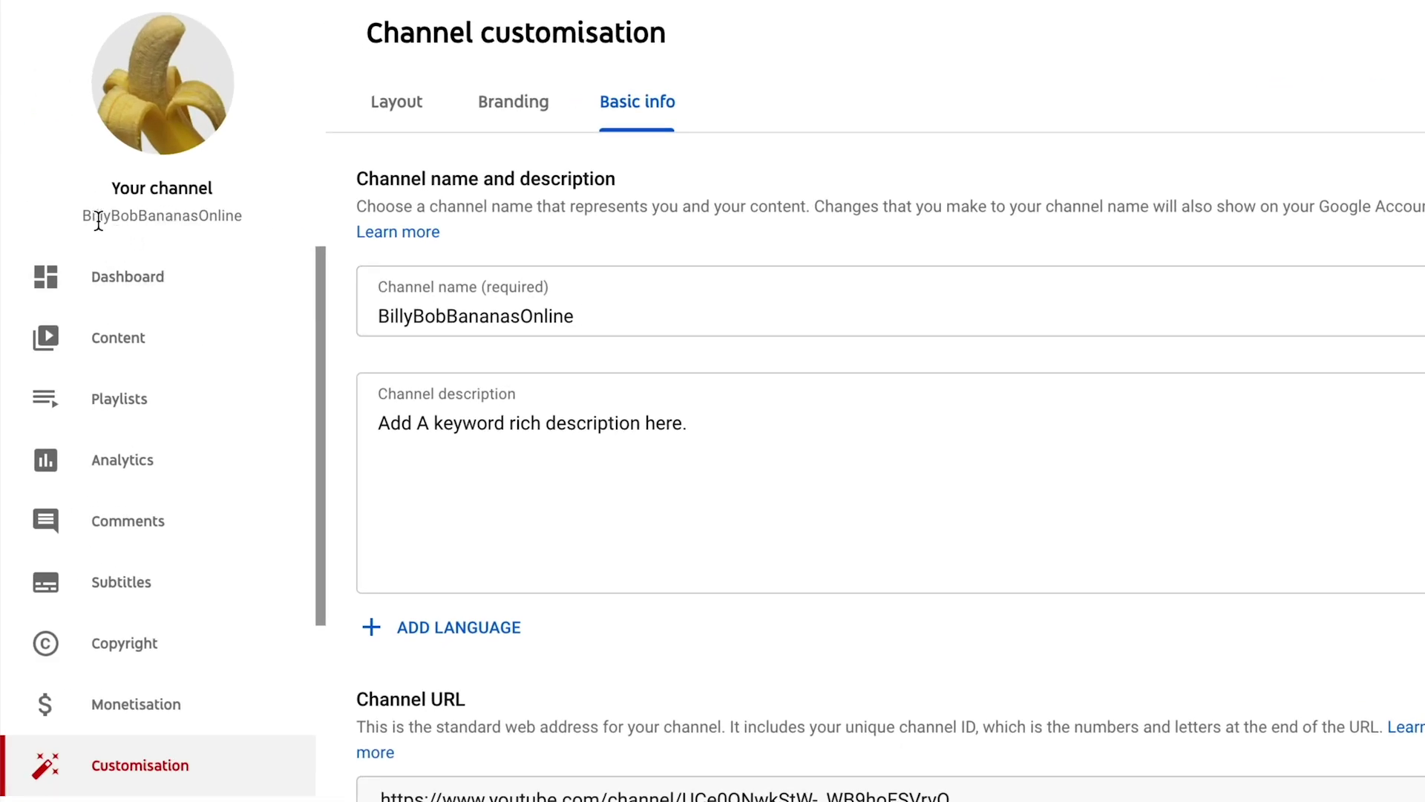
{"action": "left_click_drag", "start_coordinate": [90, 216], "coordinate": [277, 219]}
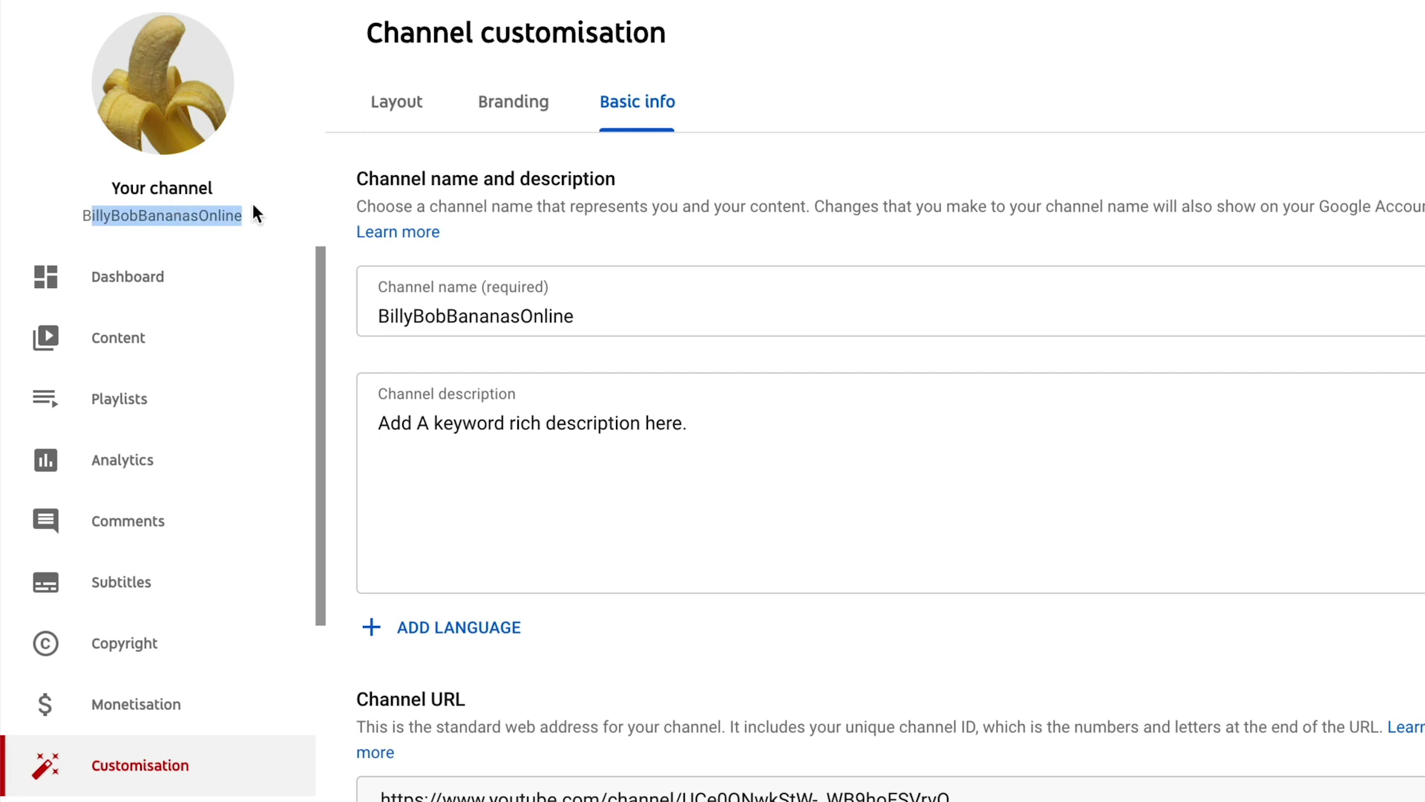
{"action": "scroll", "coordinate": [1083, 375], "scroll_direction": "down", "scroll_amount": 3}
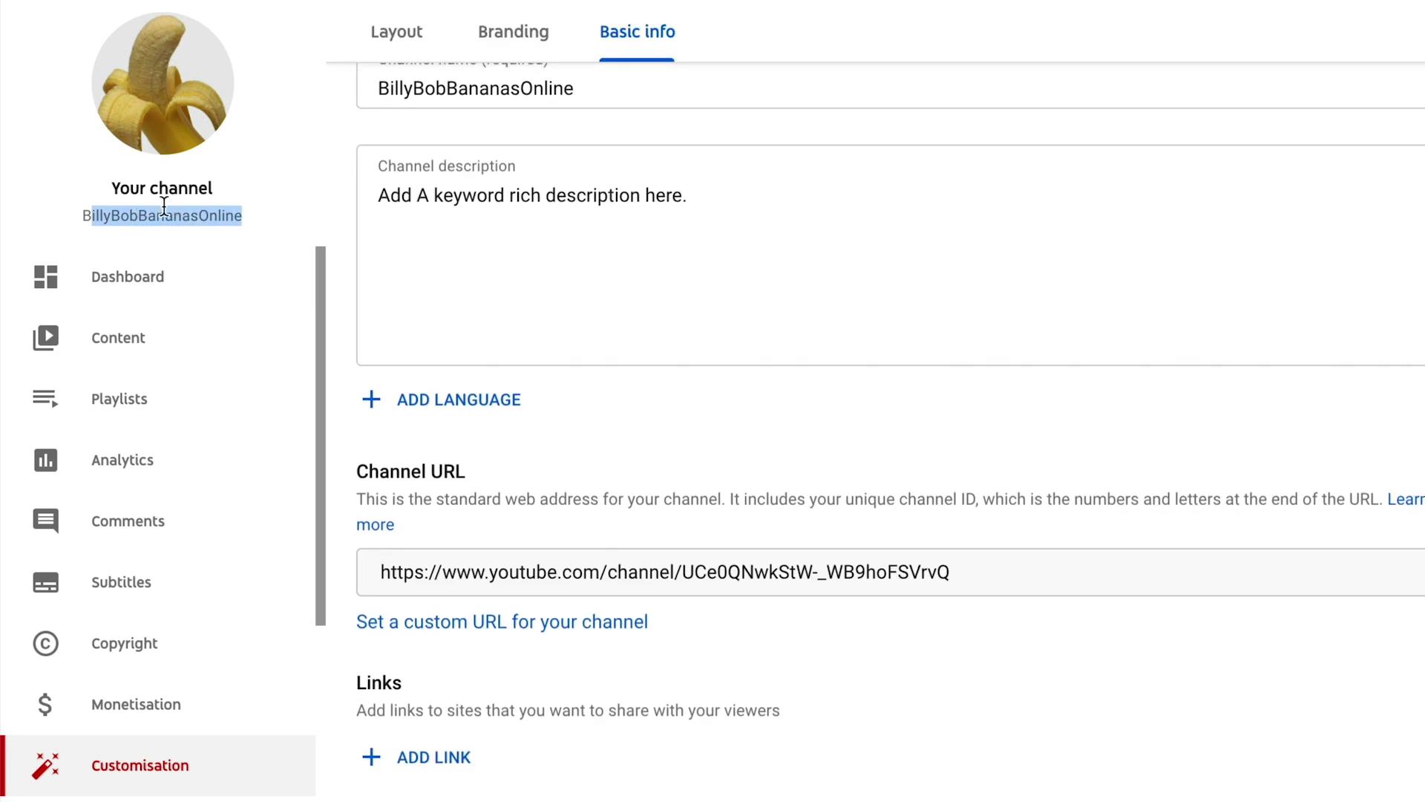
{"action": "left_click", "coordinate": [421, 627]}
{"action": "scroll", "coordinate": [838, 631], "scroll_direction": "down", "scroll_amount": 1}
{"action": "scroll", "coordinate": [838, 631], "scroll_direction": "down", "scroll_amount": 1}
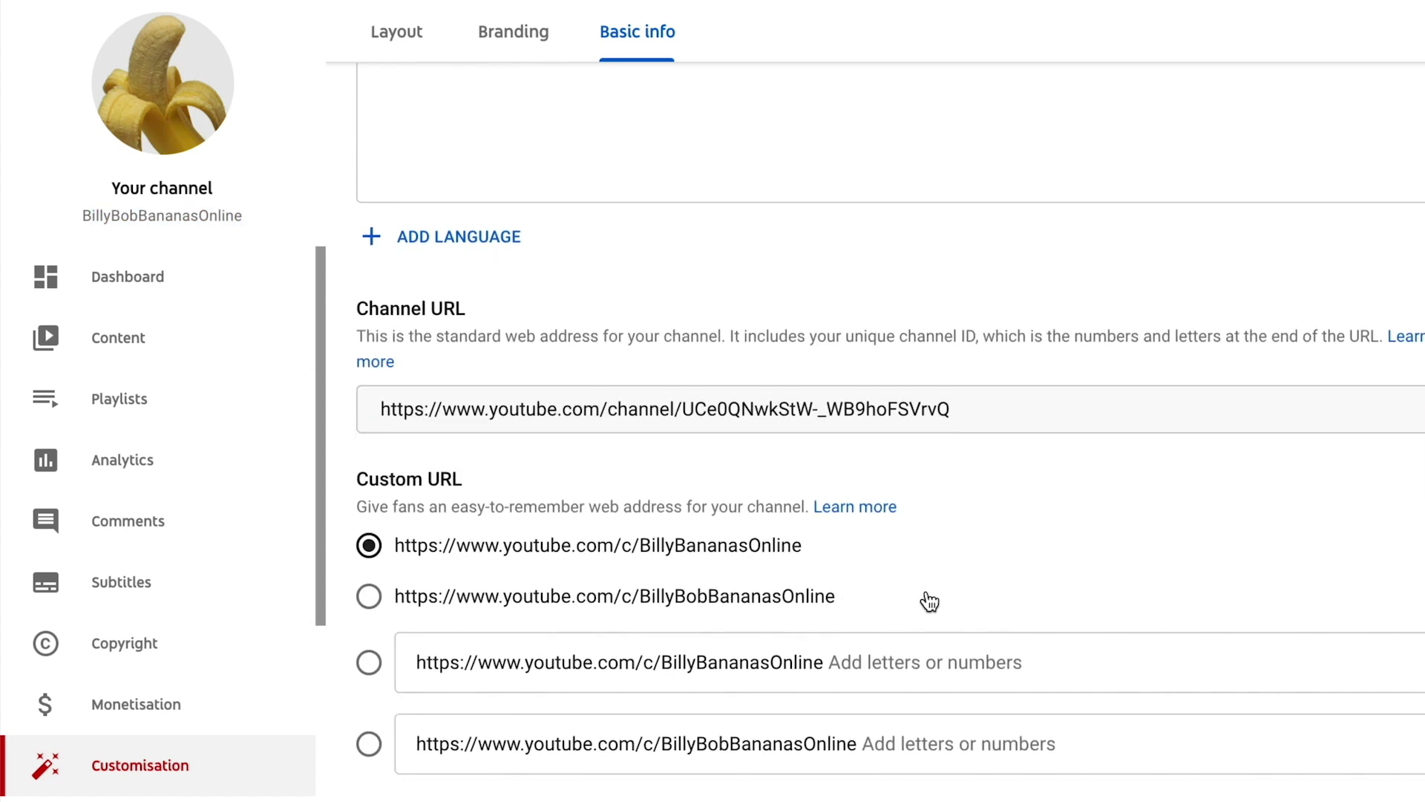
{"action": "scroll", "coordinate": [811, 541], "scroll_direction": "down", "scroll_amount": 1}
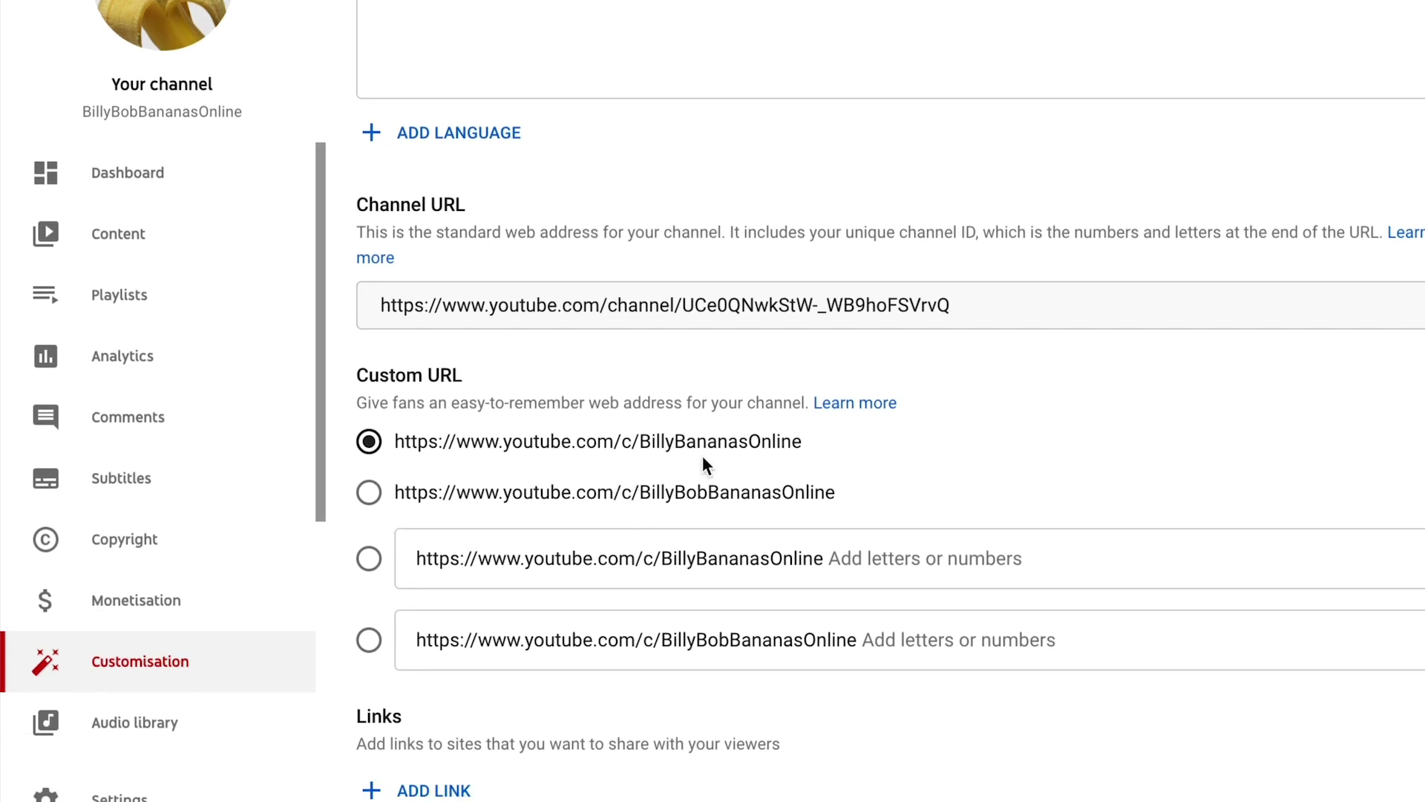
{"action": "scroll", "coordinate": [702, 456], "scroll_direction": "down", "scroll_amount": 1}
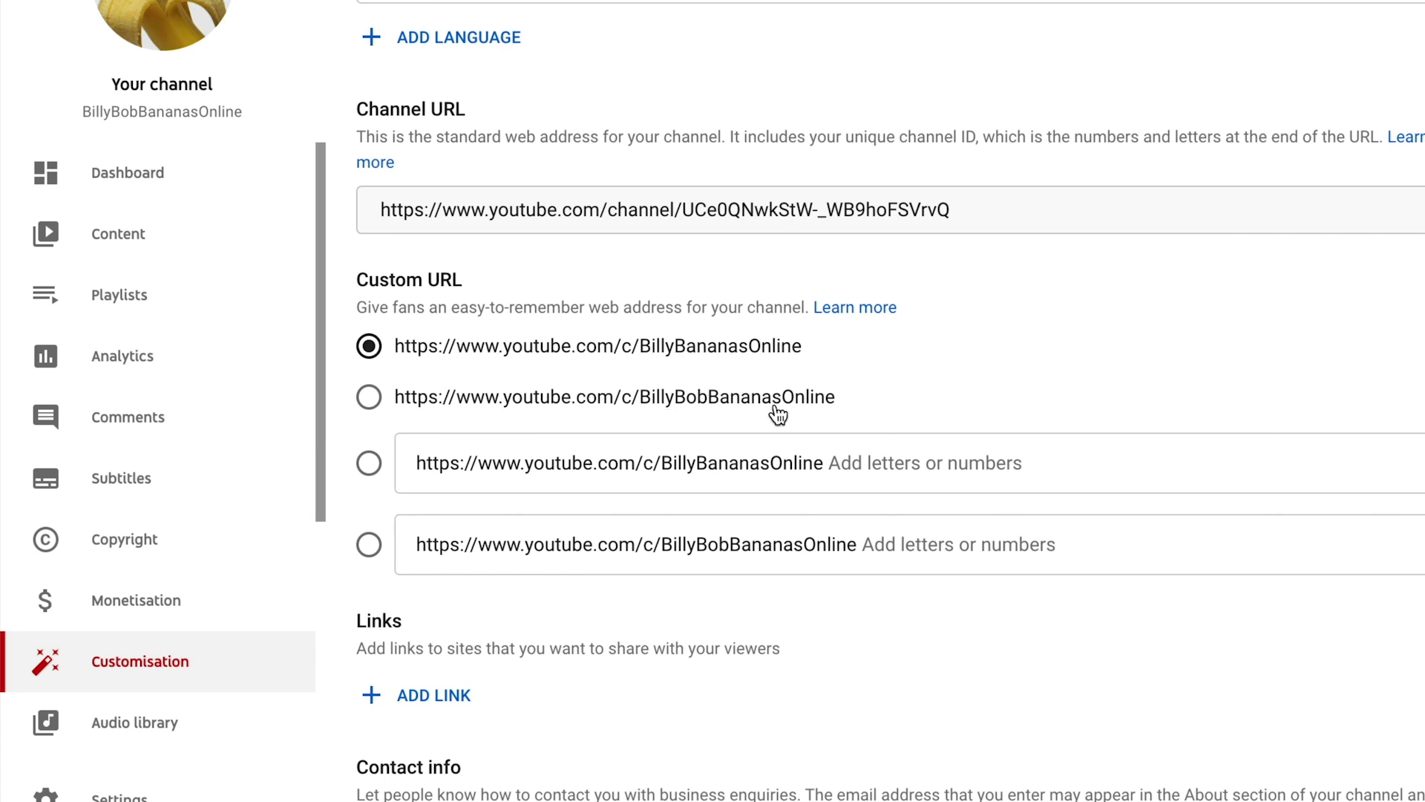
{"action": "left_click", "coordinate": [837, 463]}
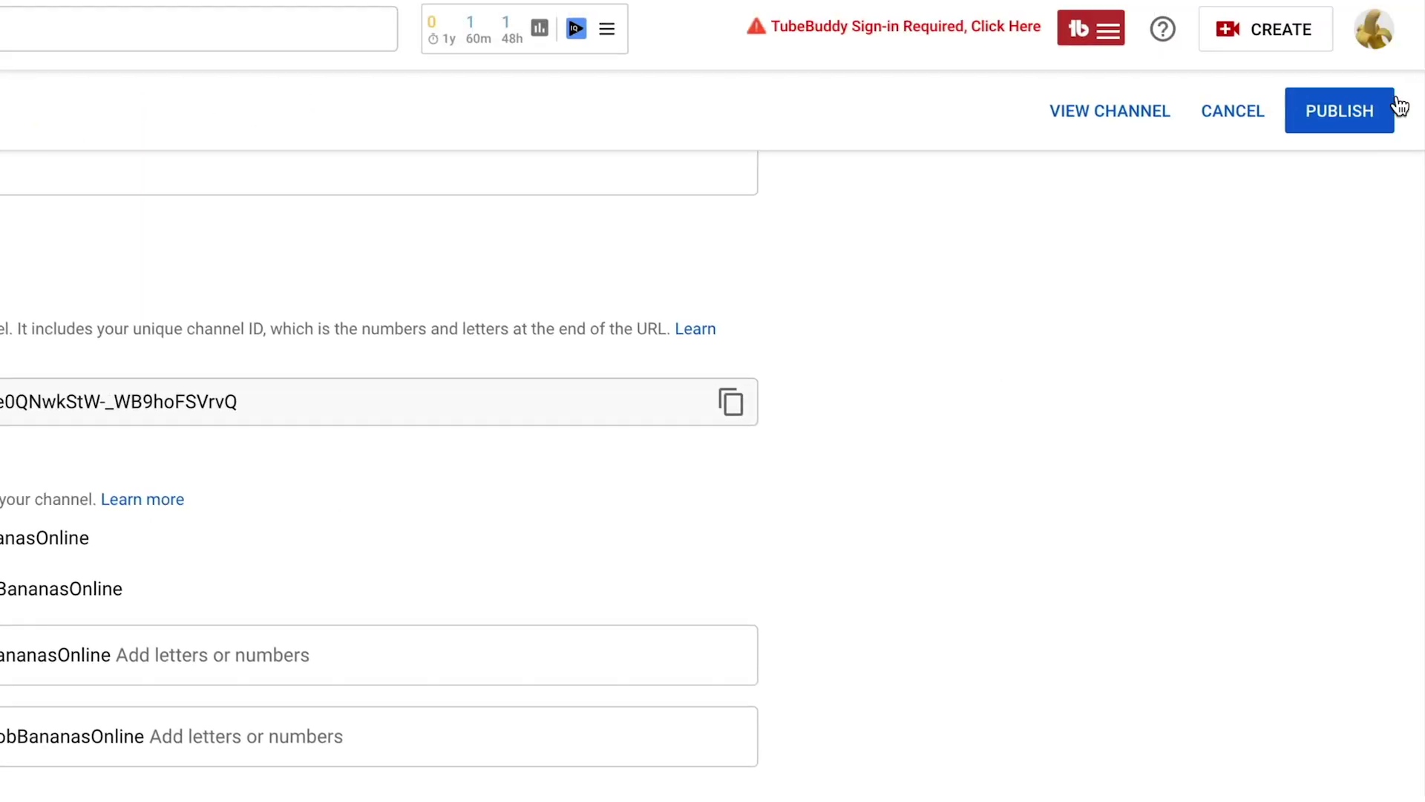
Step: Publish and confirm youtube.com/c/BillyBananasOnline, then load it in a new browser tab
{"action": "left_click", "coordinate": [1342, 116]}
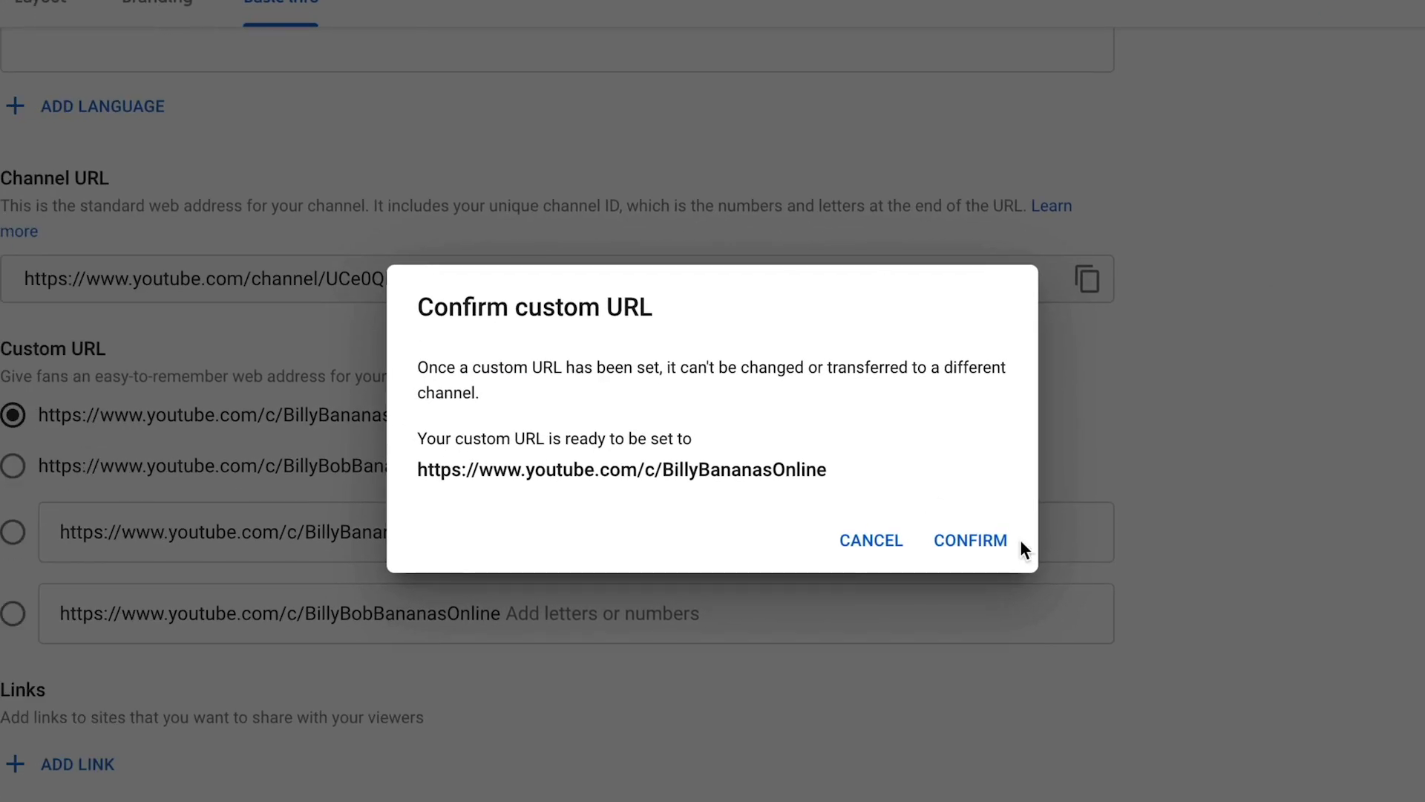
{"action": "left_click", "coordinate": [984, 546]}
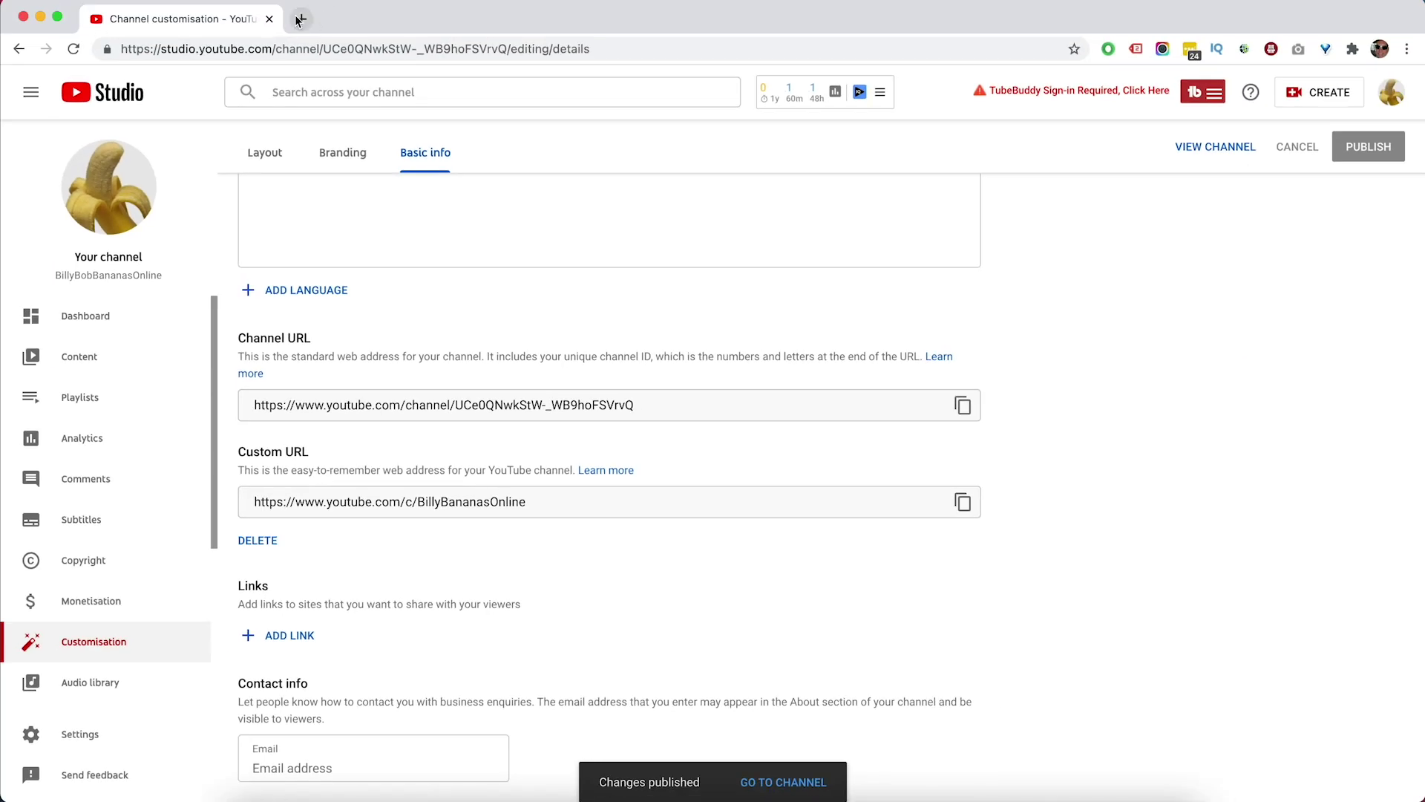
{"action": "left_click", "coordinate": [301, 18]}
{"action": "type", "text": "https://www.youtube.com/c/BillyBananasOnline"}
{"action": "key", "text": "Return"}
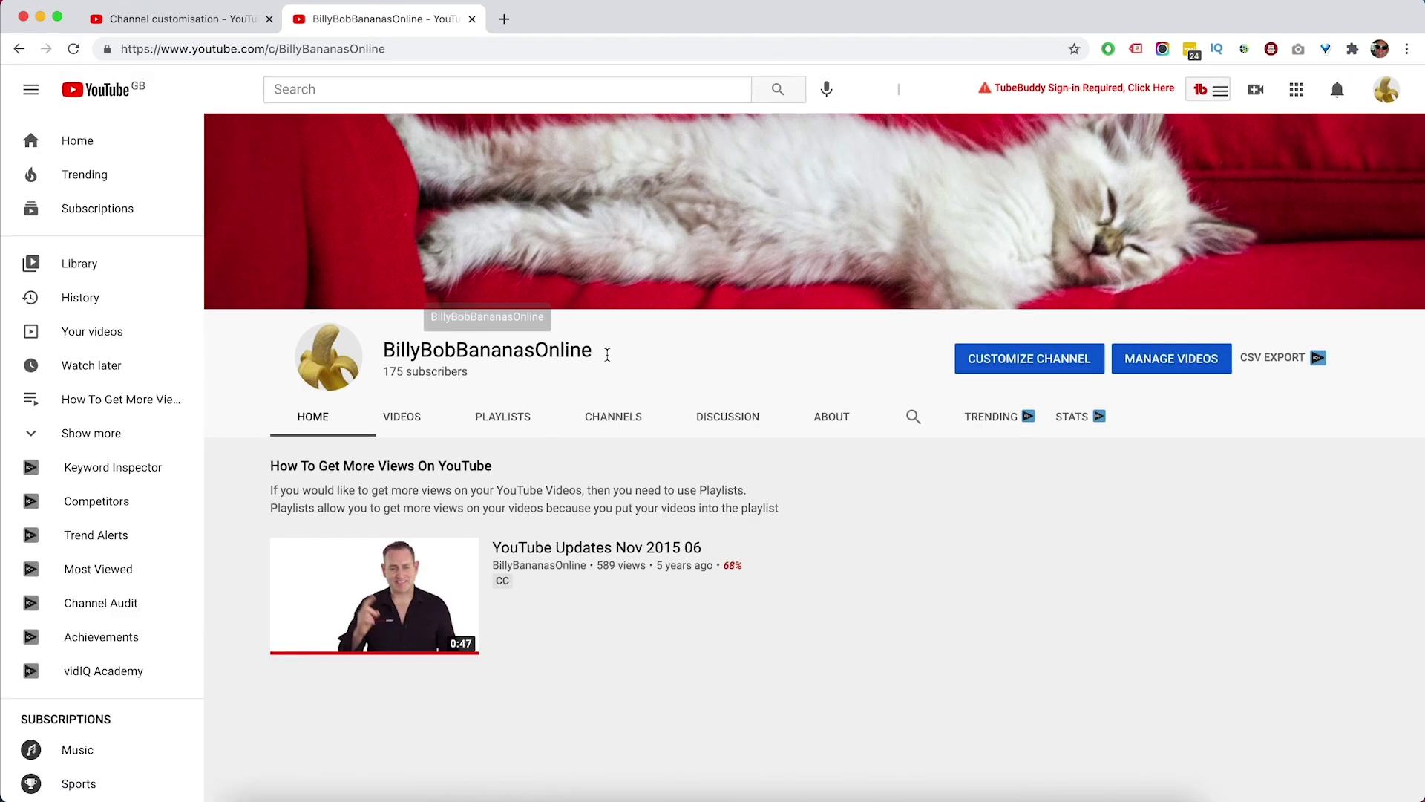
Step: Remove 'c/' from the channel address and reload to verify youtube.com/BillyBananasOnline works
{"action": "left_click", "coordinate": [214, 23]}
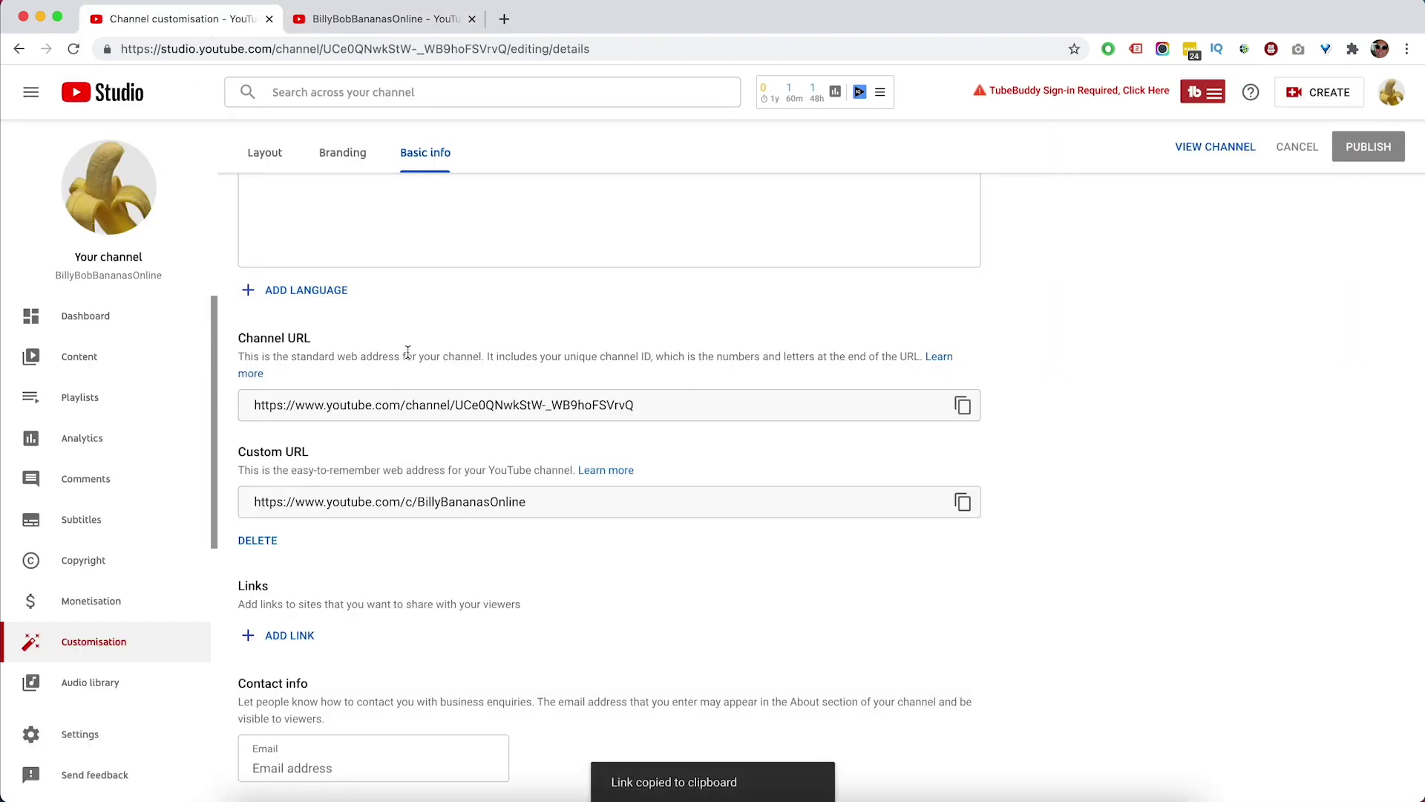
{"action": "scroll", "coordinate": [429, 330], "scroll_direction": "up", "scroll_amount": 4}
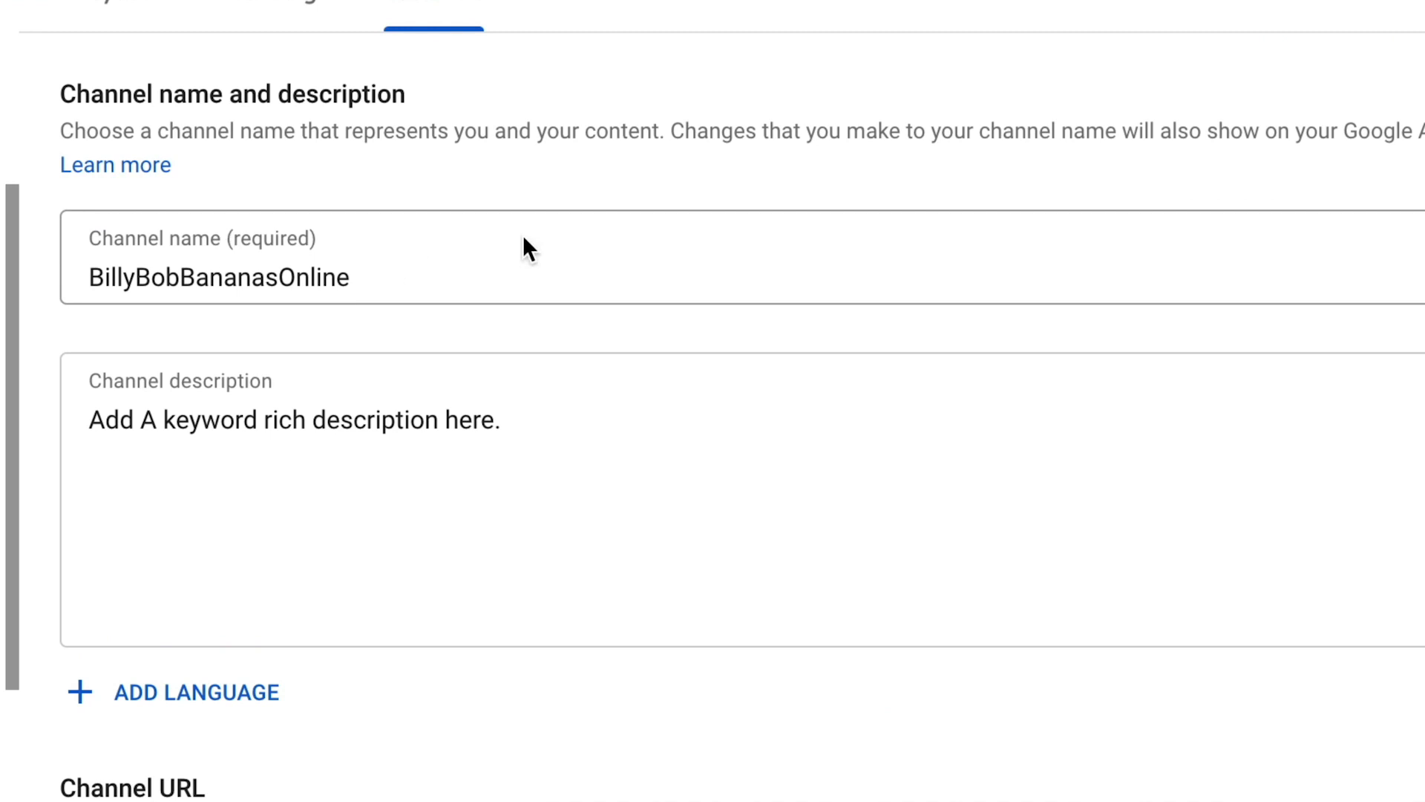
{"action": "left_click", "coordinate": [379, 18]}
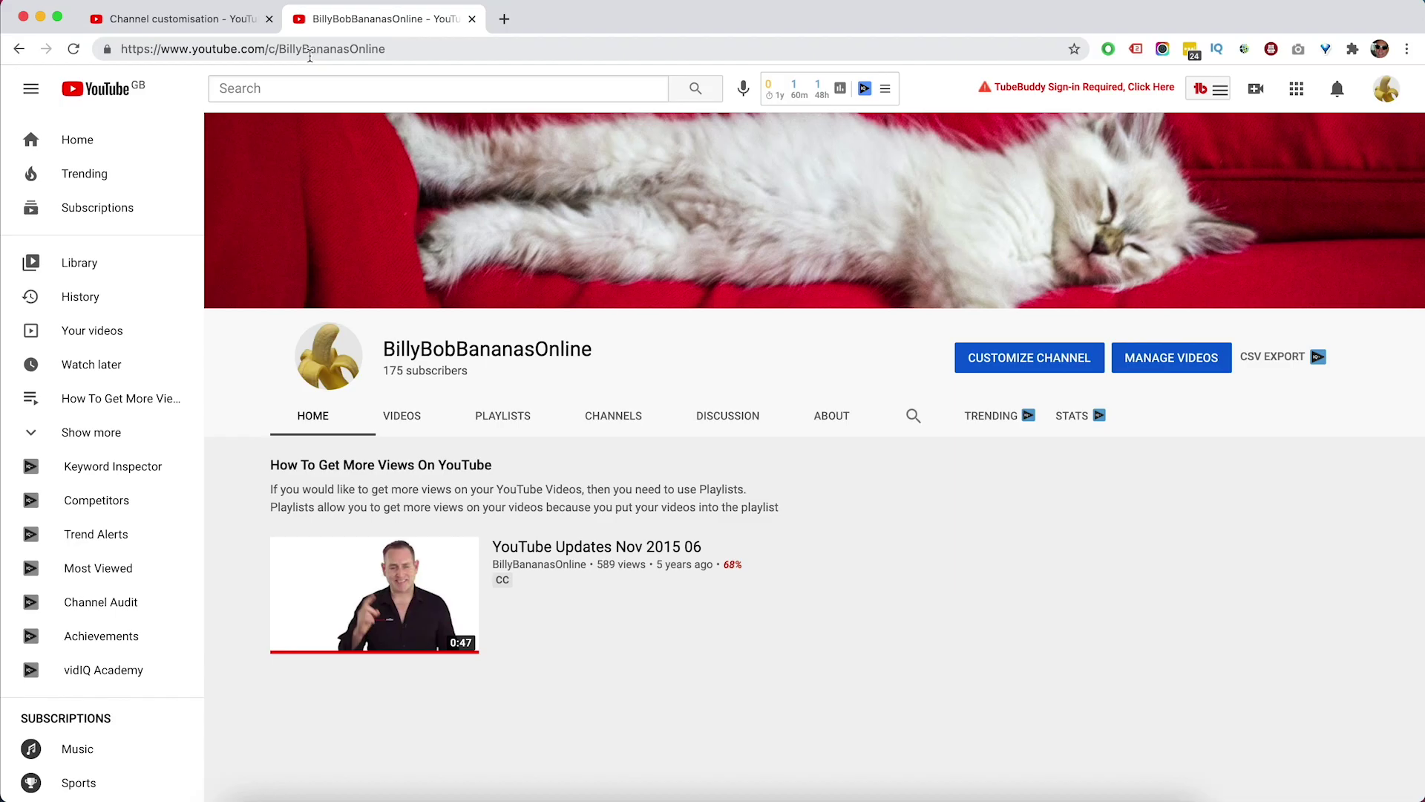
{"action": "left_click", "coordinate": [277, 49]}
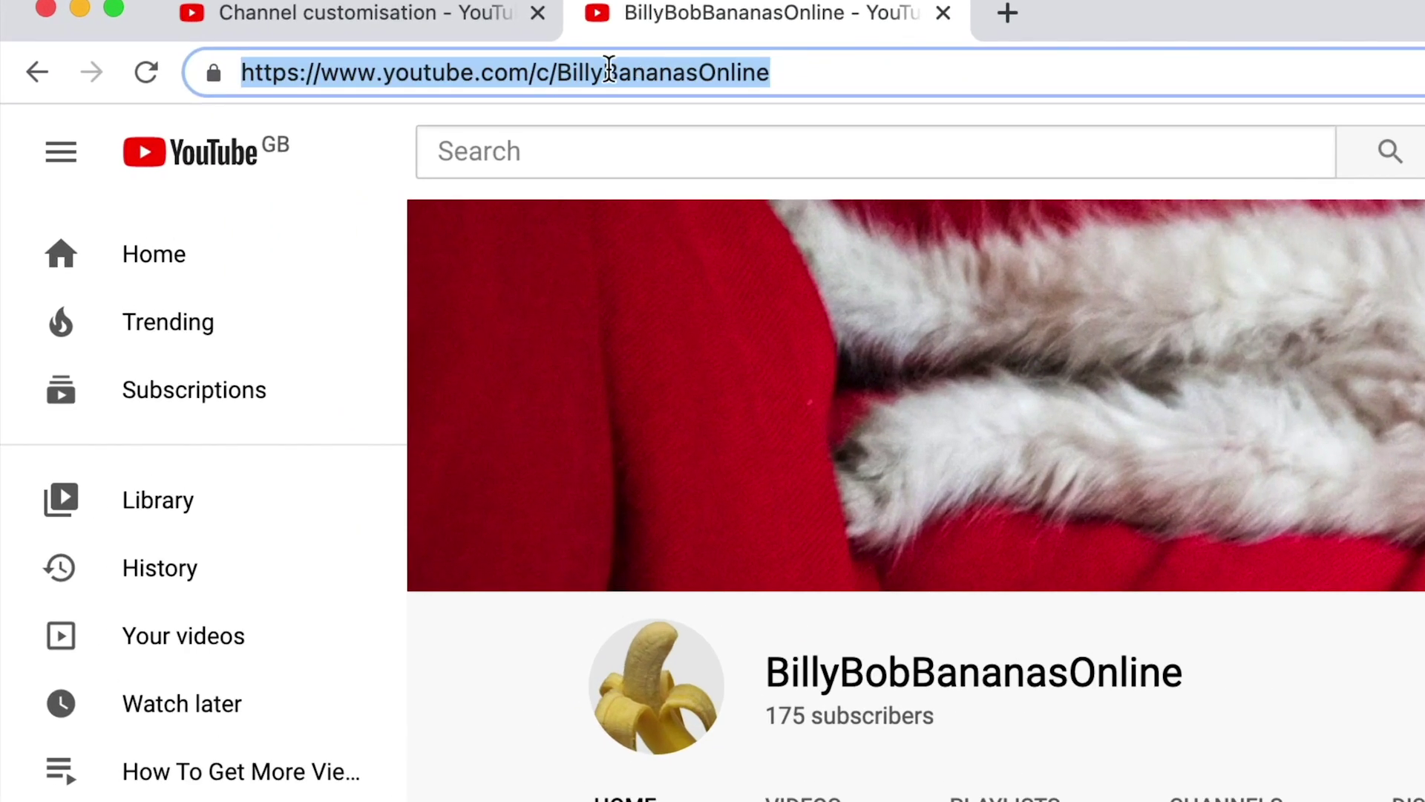
{"action": "left_click", "coordinate": [554, 72]}
{"action": "key", "text": "BackSpace"}
{"action": "key", "text": "BackSpace"}
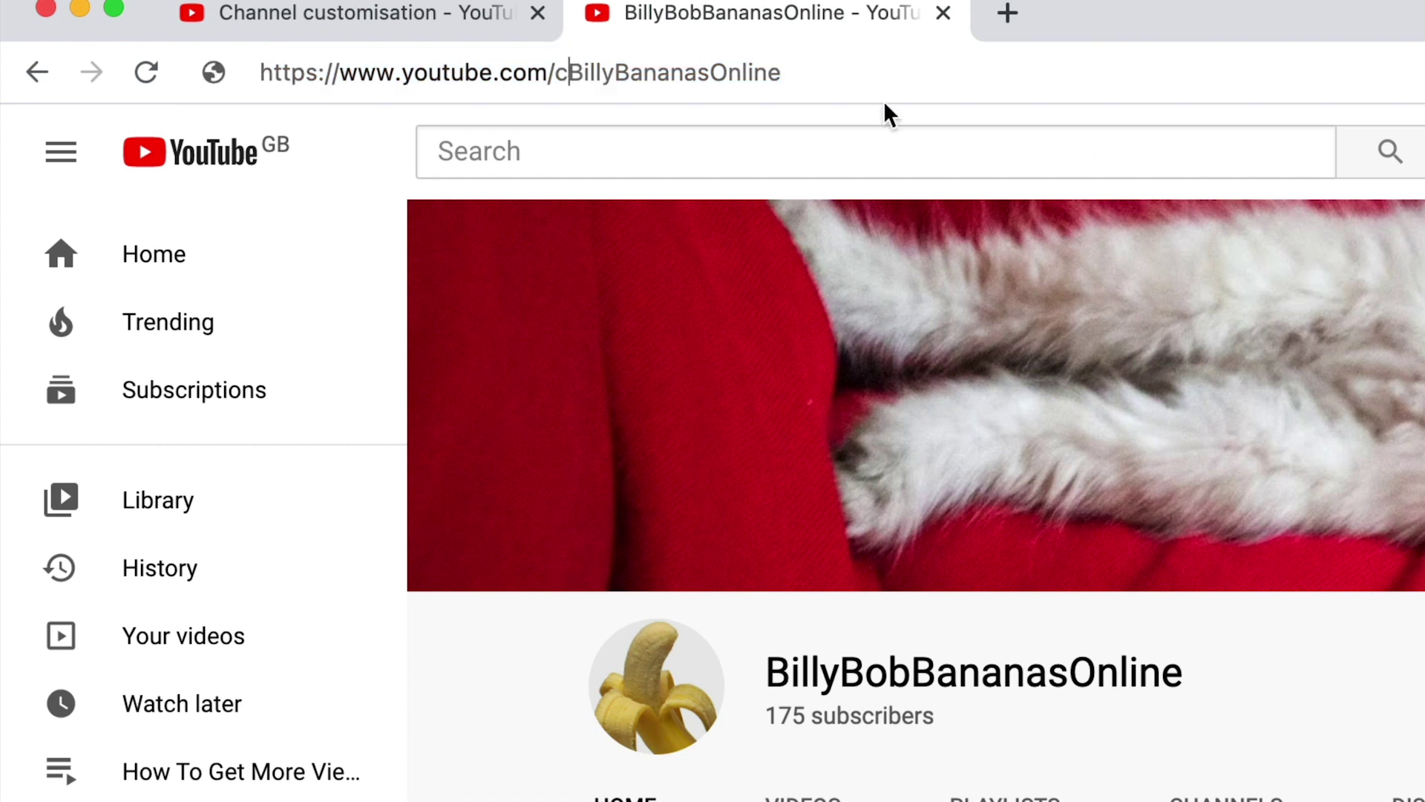
{"action": "key", "text": "Return"}
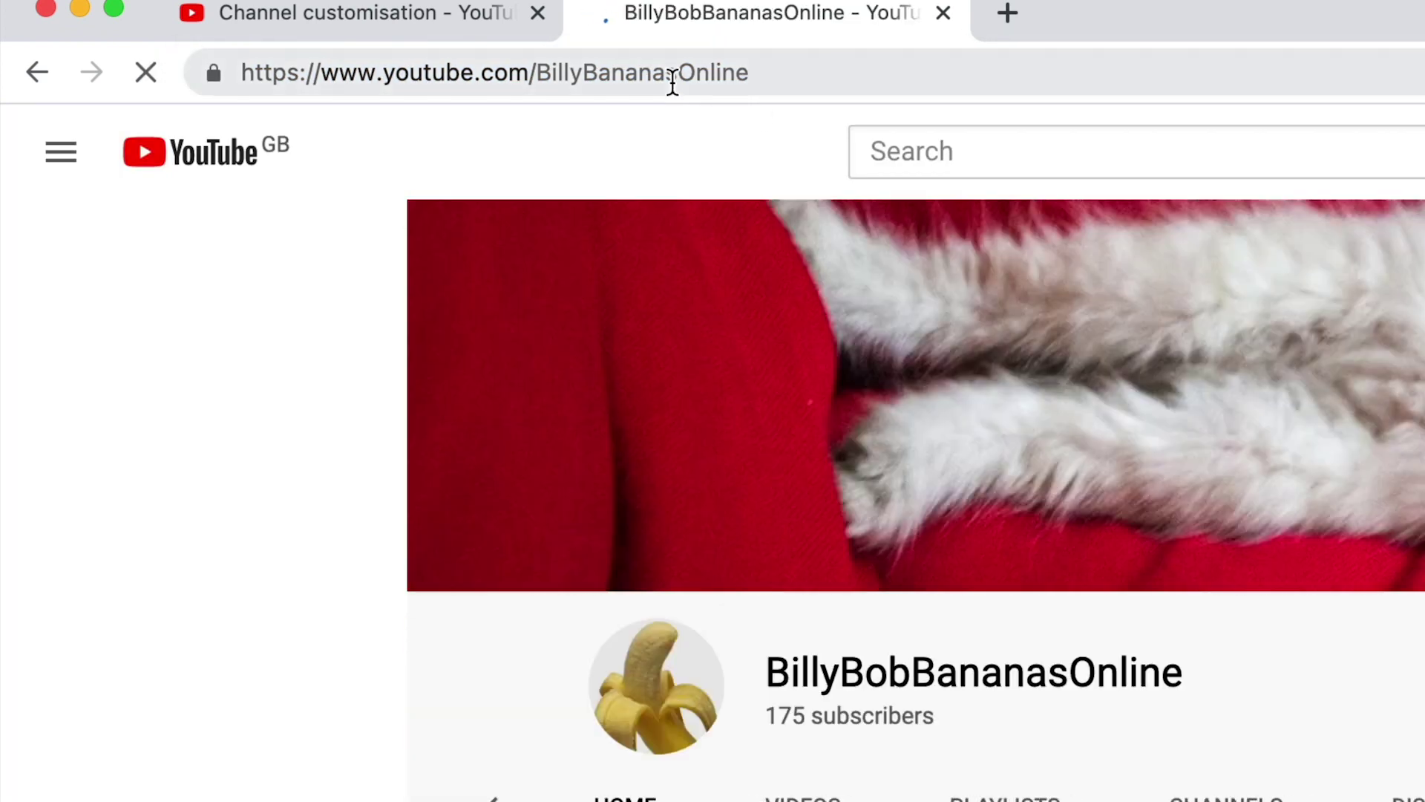
{"action": "left_click_drag", "start_coordinate": [799, 67], "coordinate": [530, 61]}
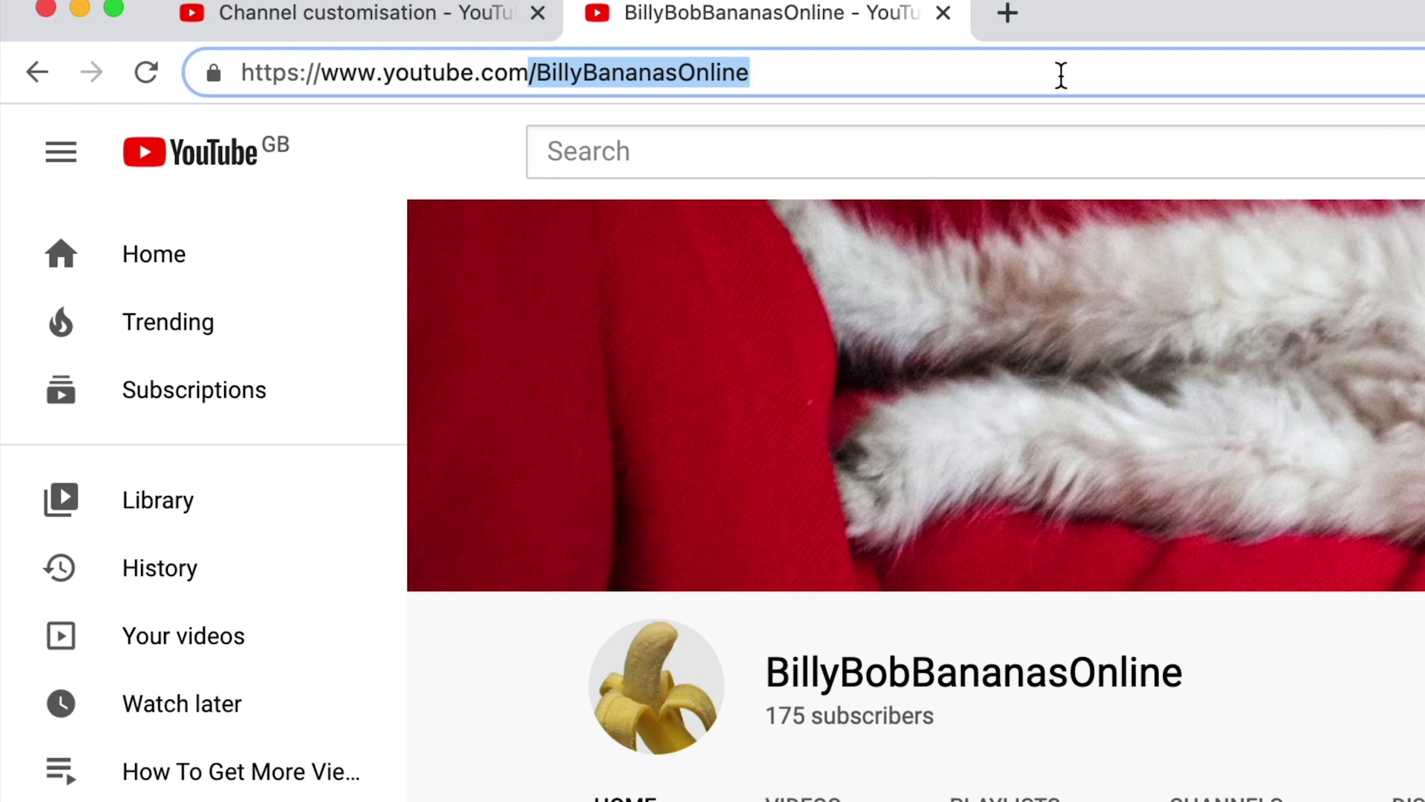